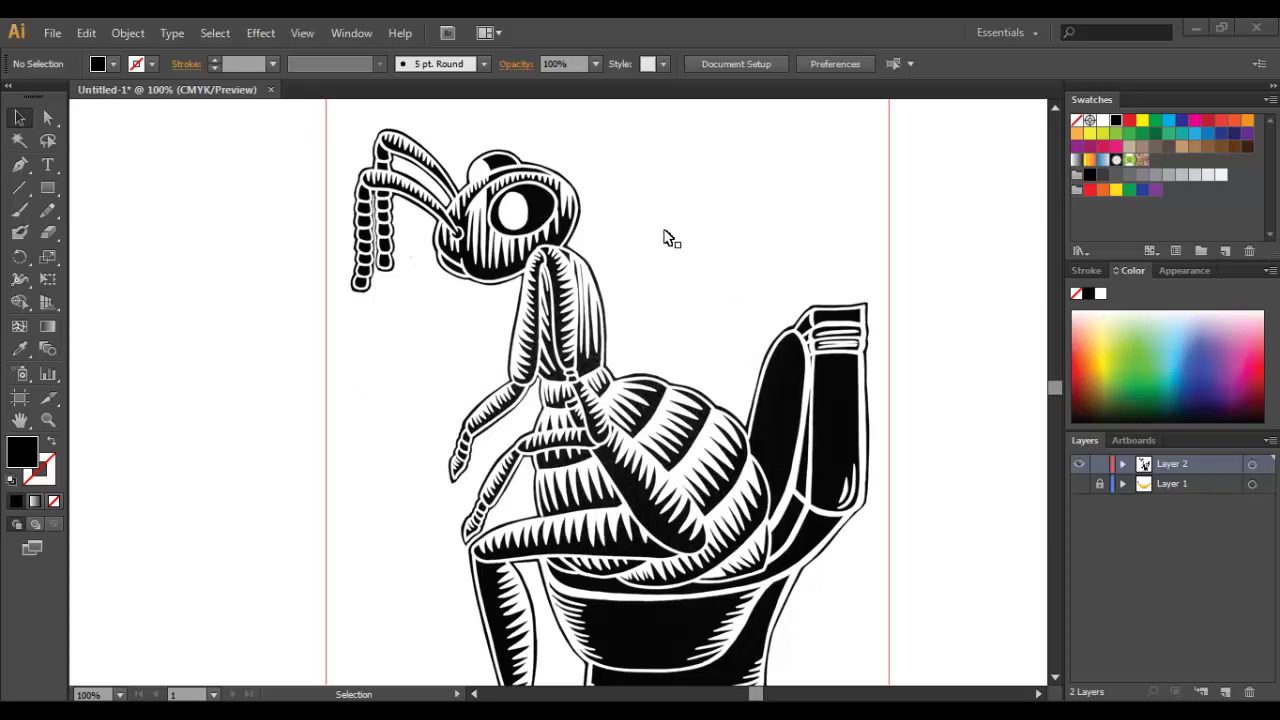
Trace the ant sketch image with the Black and White Logo preset, previewing the result.
{"action": "key", "text": "ctrl+semicolon"}
{"action": "left_click", "coordinate": [840, 336]}
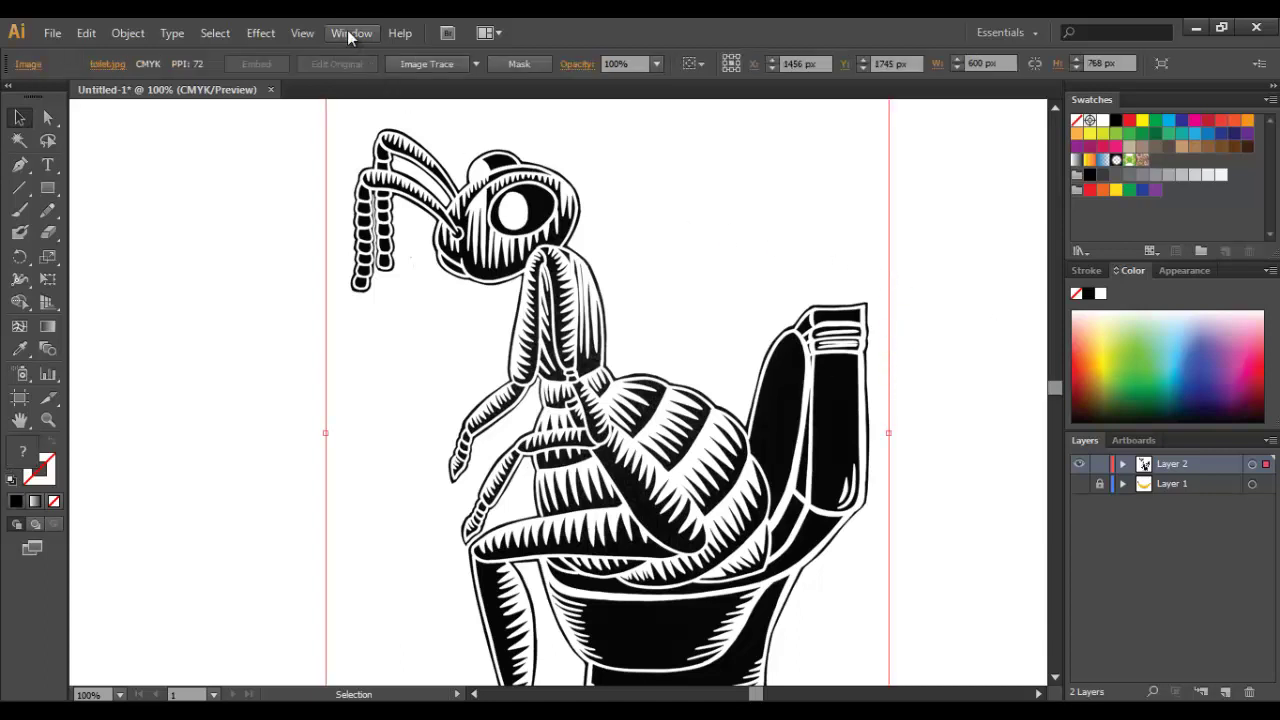
{"action": "left_click", "coordinate": [350, 34]}
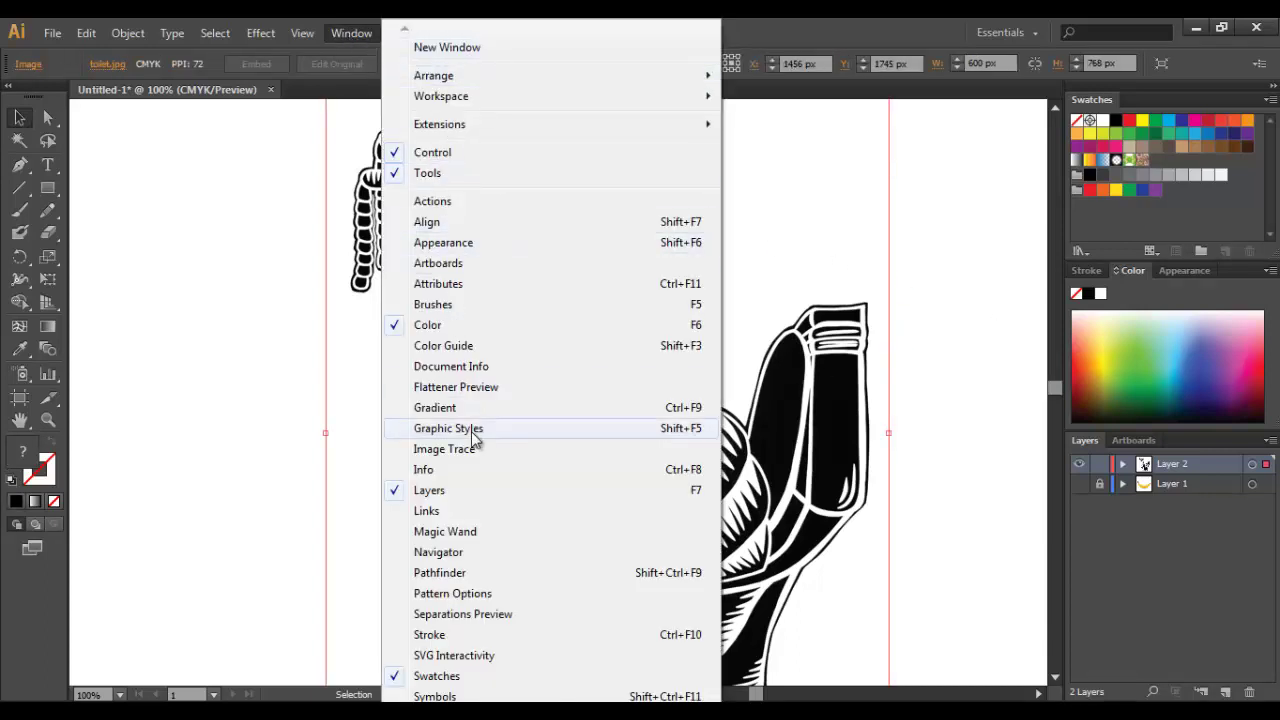
{"action": "left_click", "coordinate": [446, 449]}
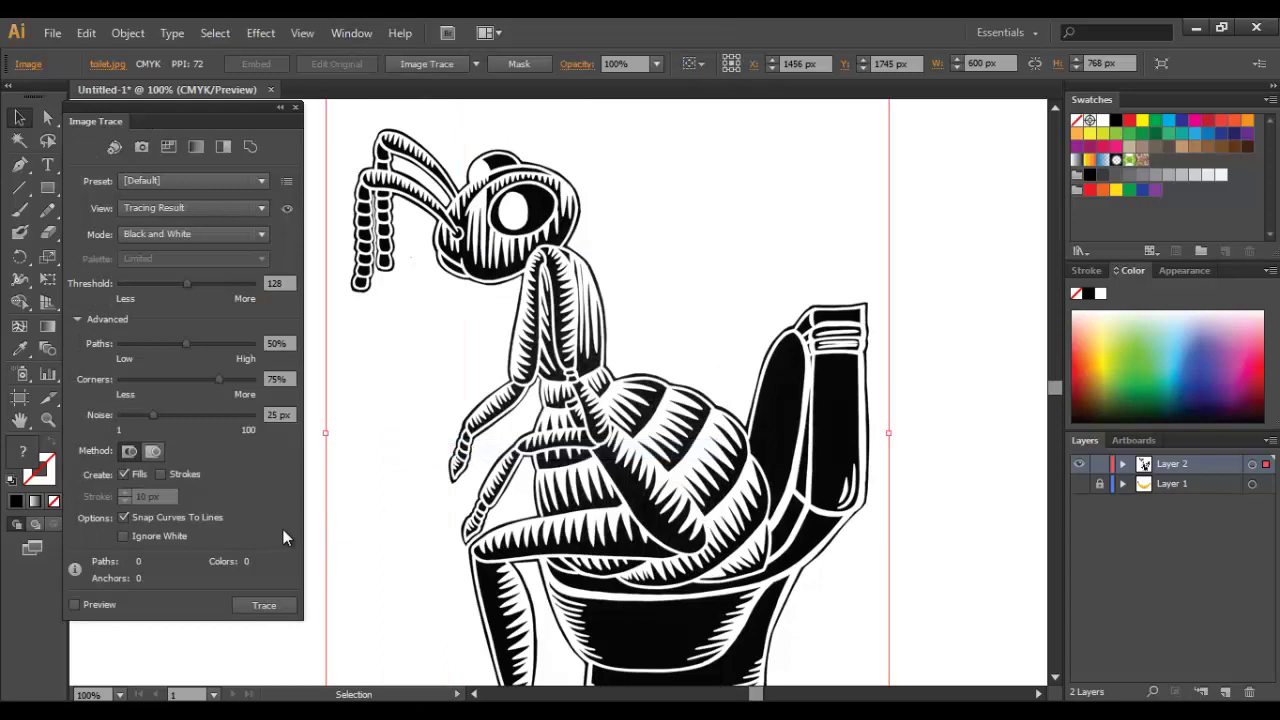
{"action": "left_click", "coordinate": [260, 180]}
{"action": "left_click", "coordinate": [240, 372]}
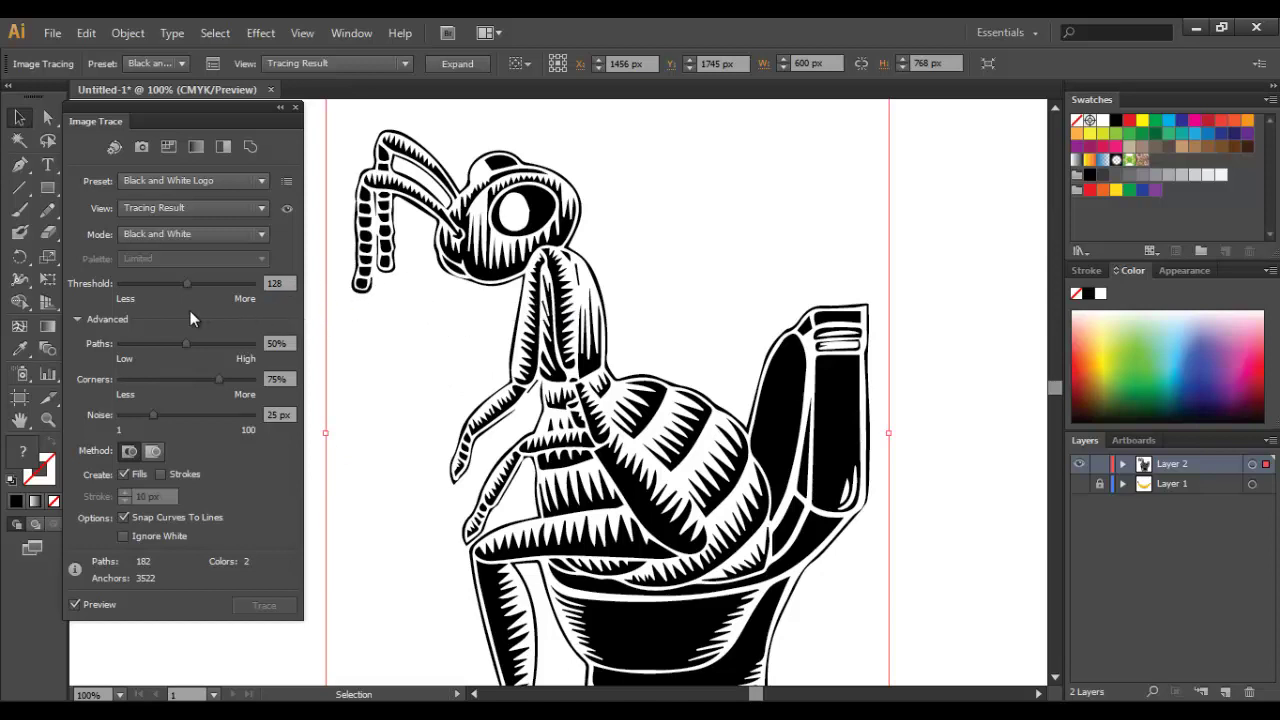
Drag the ant trace's Threshold from 128 up to 159.
{"action": "left_click_drag", "start_coordinate": [186, 283], "coordinate": [204, 285]}
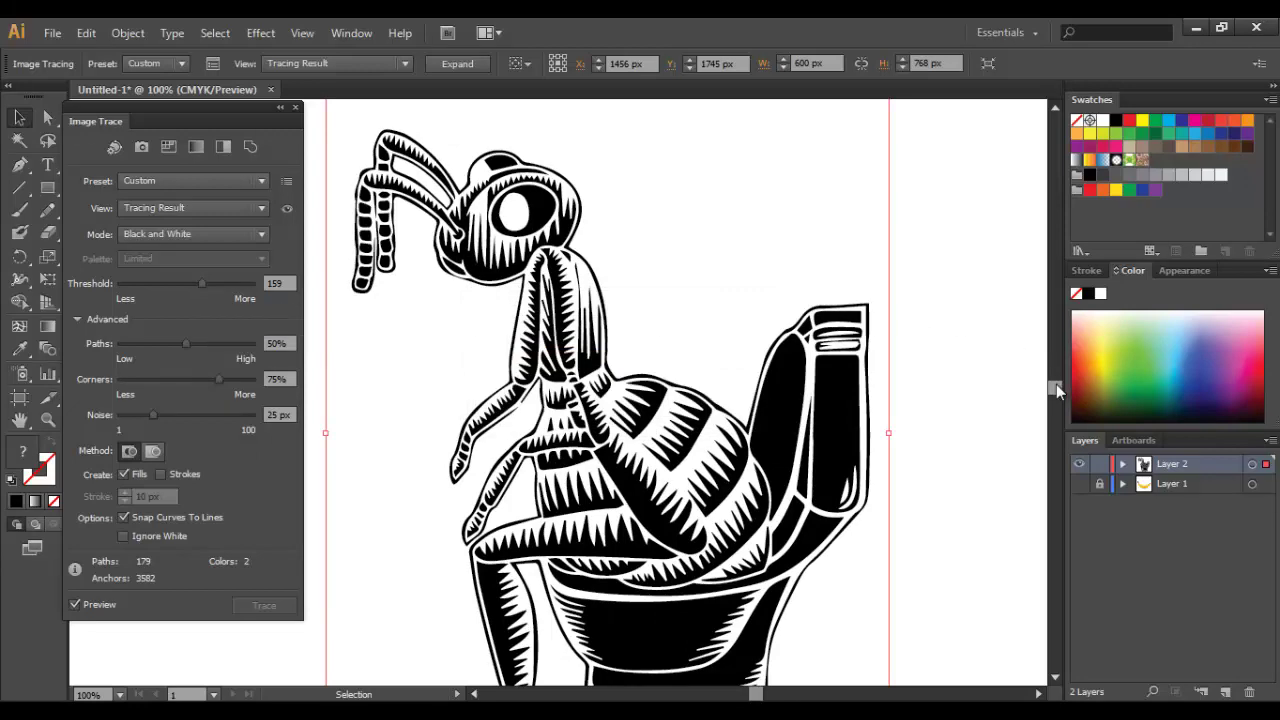
{"action": "mouse_move", "coordinate": [1055, 387]}
{"action": "left_mouse_down"}
{"action": "mouse_move", "coordinate": [1056, 398]}
{"action": "mouse_move", "coordinate": [1057, 386]}
{"action": "left_mouse_up"}
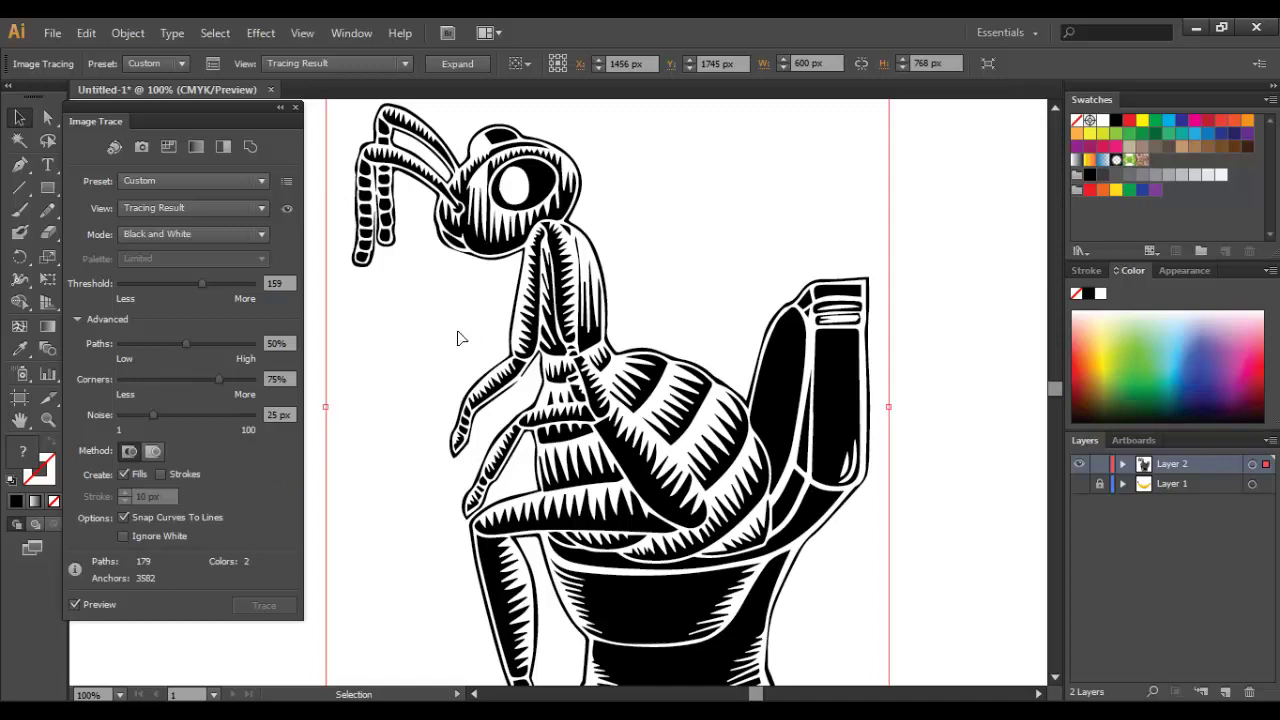
Expand the ant trace into editable black-and-white paths and deselect it.
{"action": "left_click", "coordinate": [467, 63]}
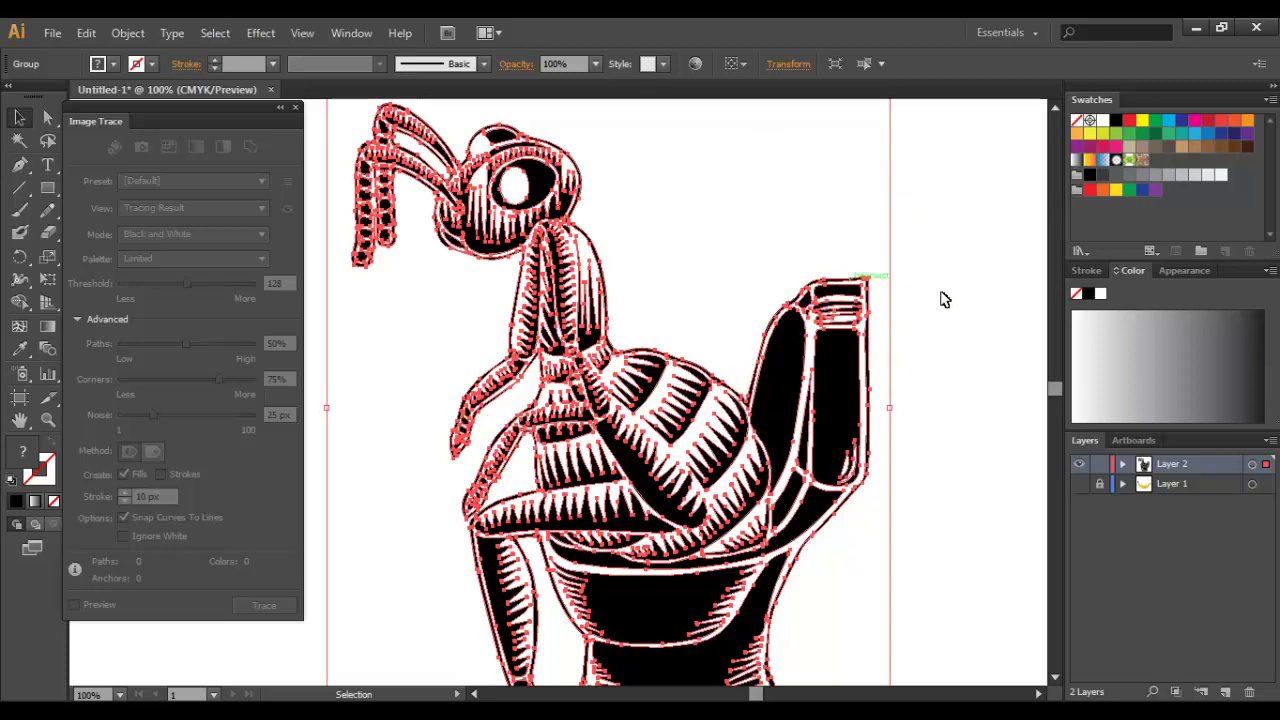
{"action": "mouse_move", "coordinate": [1060, 387]}
{"action": "left_mouse_down"}
{"action": "mouse_move", "coordinate": [1059, 399]}
{"action": "mouse_move", "coordinate": [1056, 388]}
{"action": "left_mouse_up"}
{"action": "left_click", "coordinate": [957, 392]}
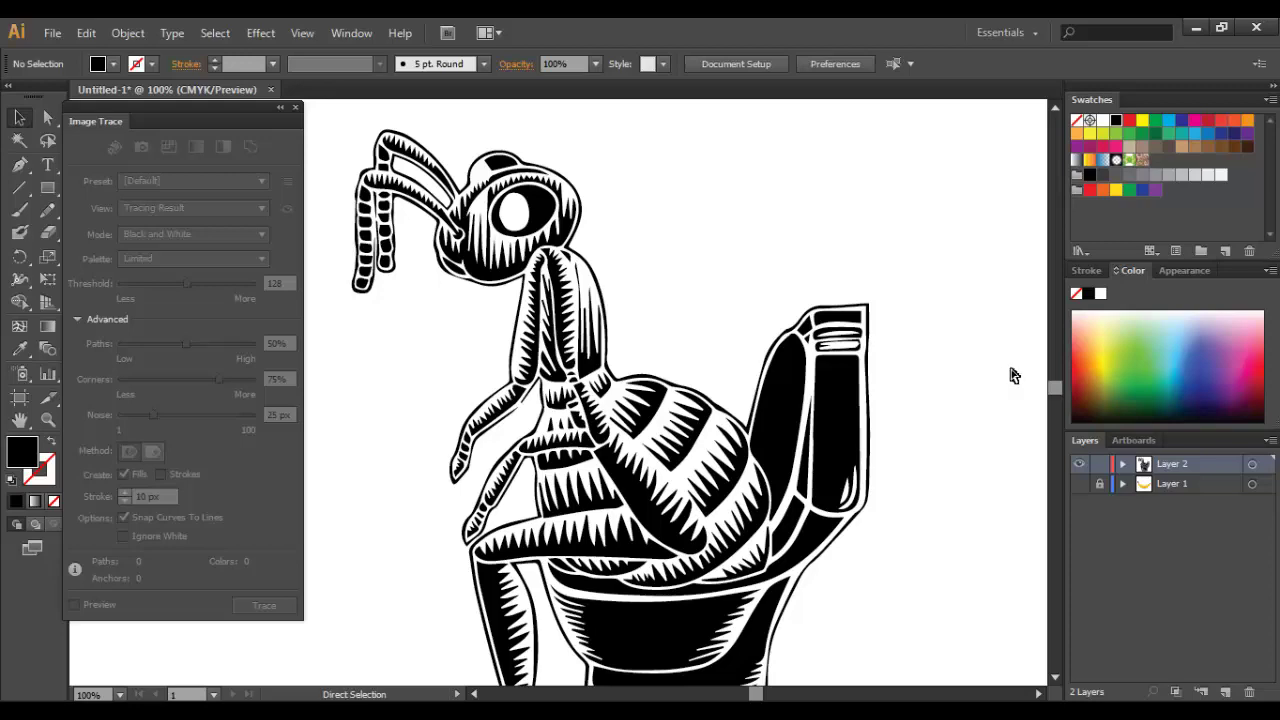
Zoom in closely on the traced ant's path edges, then zoom back out.
{"action": "key", "text": "ctrl+plus"}
{"action": "key", "text": "ctrl+plus"}
{"action": "key", "text": "ctrl+plus"}
{"action": "key", "text": "ctrl+plus"}
{"action": "key", "text": "ctrl+plus"}
{"action": "key", "text": "ctrl+plus"}
{"action": "key", "text": "ctrl+plus"}
{"action": "key", "text": "ctrl+plus"}
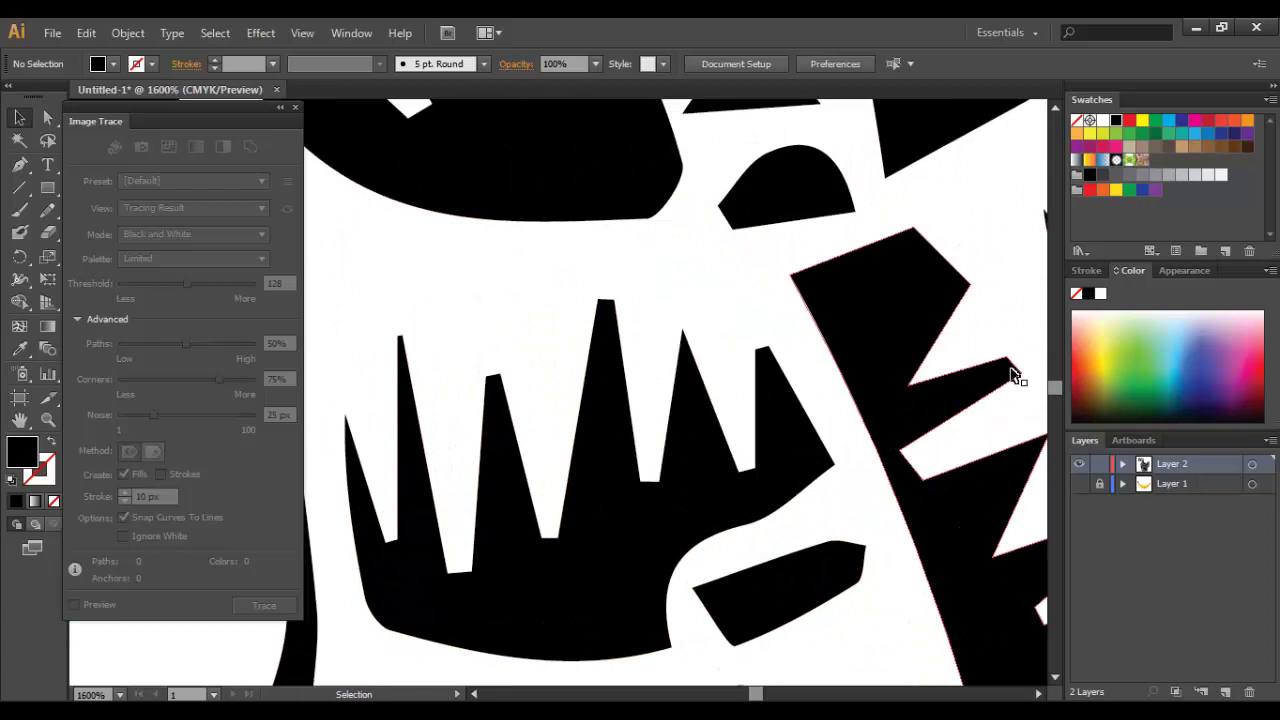
{"action": "key", "text": "ctrl+plus"}
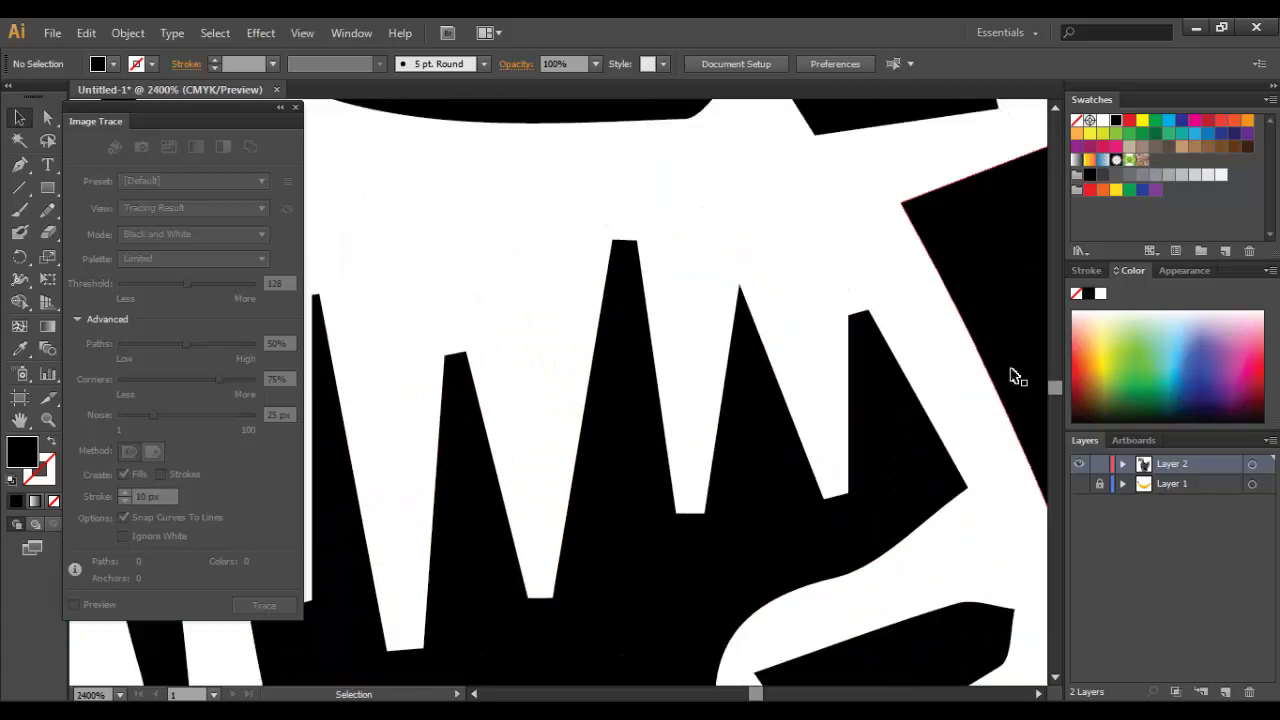
{"action": "key", "text": "ctrl+plus"}
{"action": "key", "text": "ctrl+plus"}
{"action": "key", "text": "ctrl+plus"}
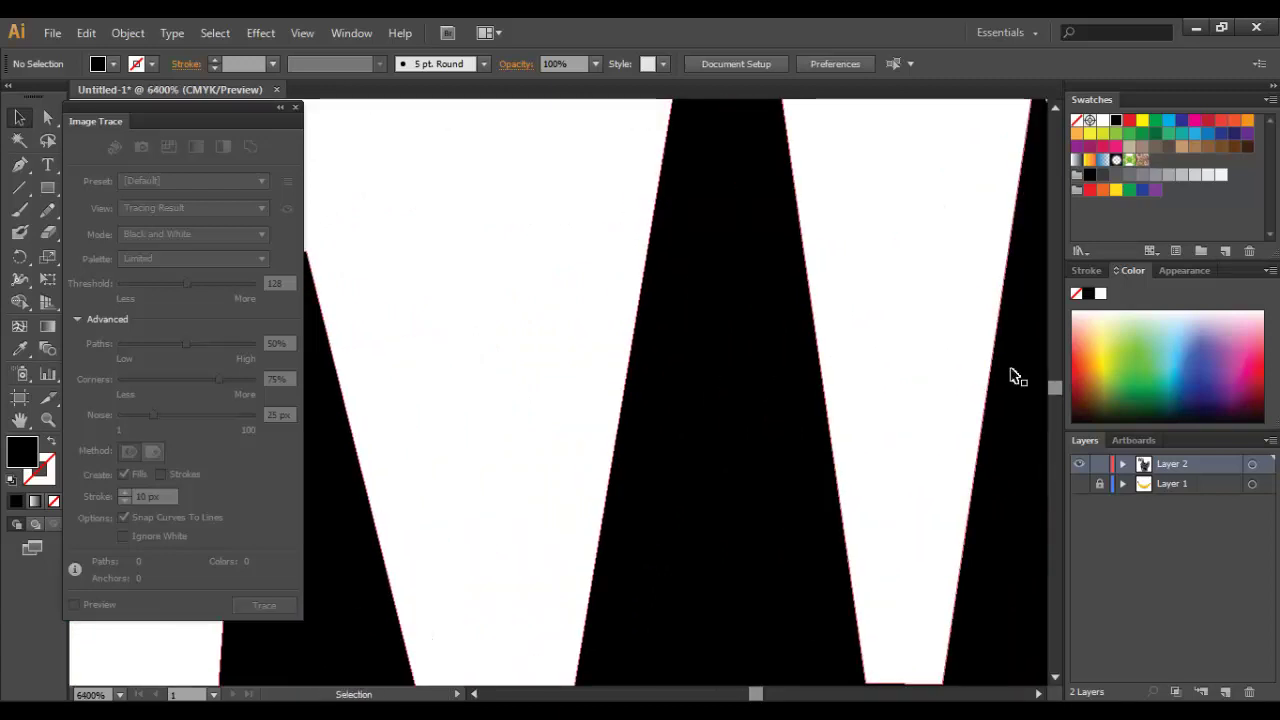
{"action": "key", "text": "ctrl+minus"}
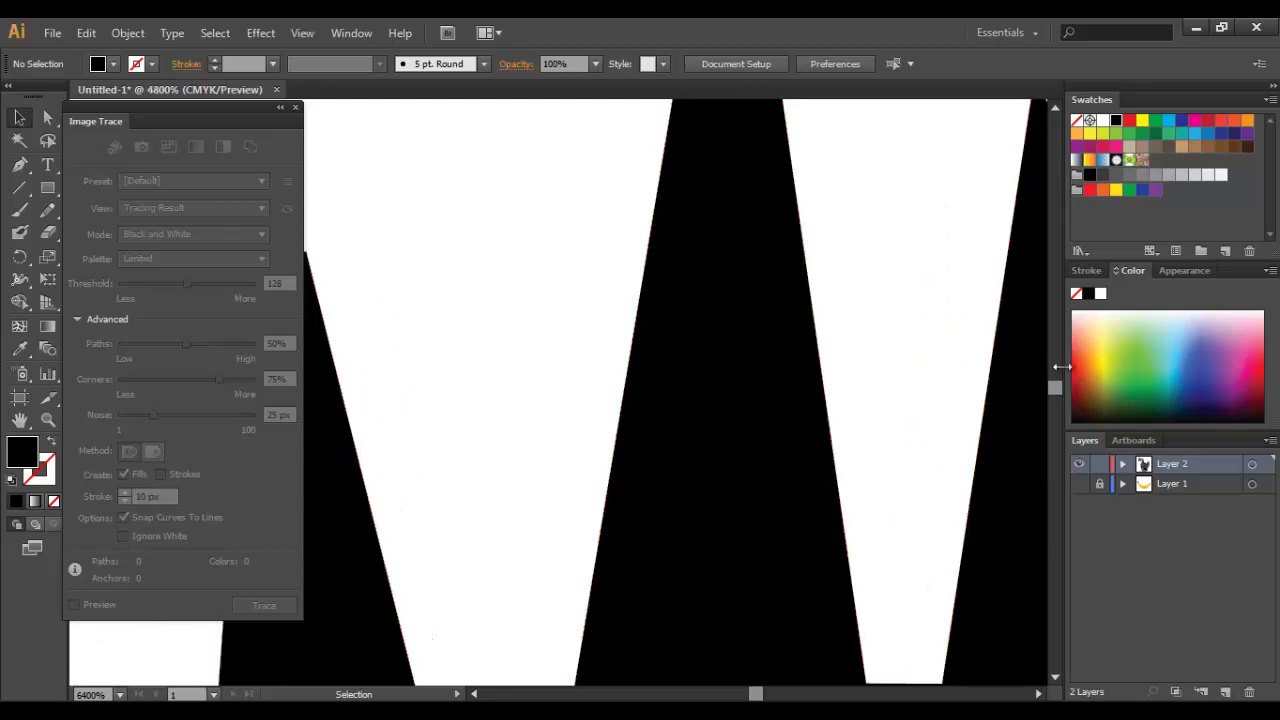
{"action": "key", "text": "ctrl+minus"}
{"action": "key", "text": "ctrl+minus"}
{"action": "key", "text": "ctrl+minus"}
{"action": "key", "text": "ctrl+minus"}
{"action": "key", "text": "ctrl+minus"}
{"action": "key", "text": "ctrl+minus"}
{"action": "key", "text": "ctrl+minus"}
{"action": "key", "text": "ctrl+minus"}
{"action": "key", "text": "ctrl+minus"}
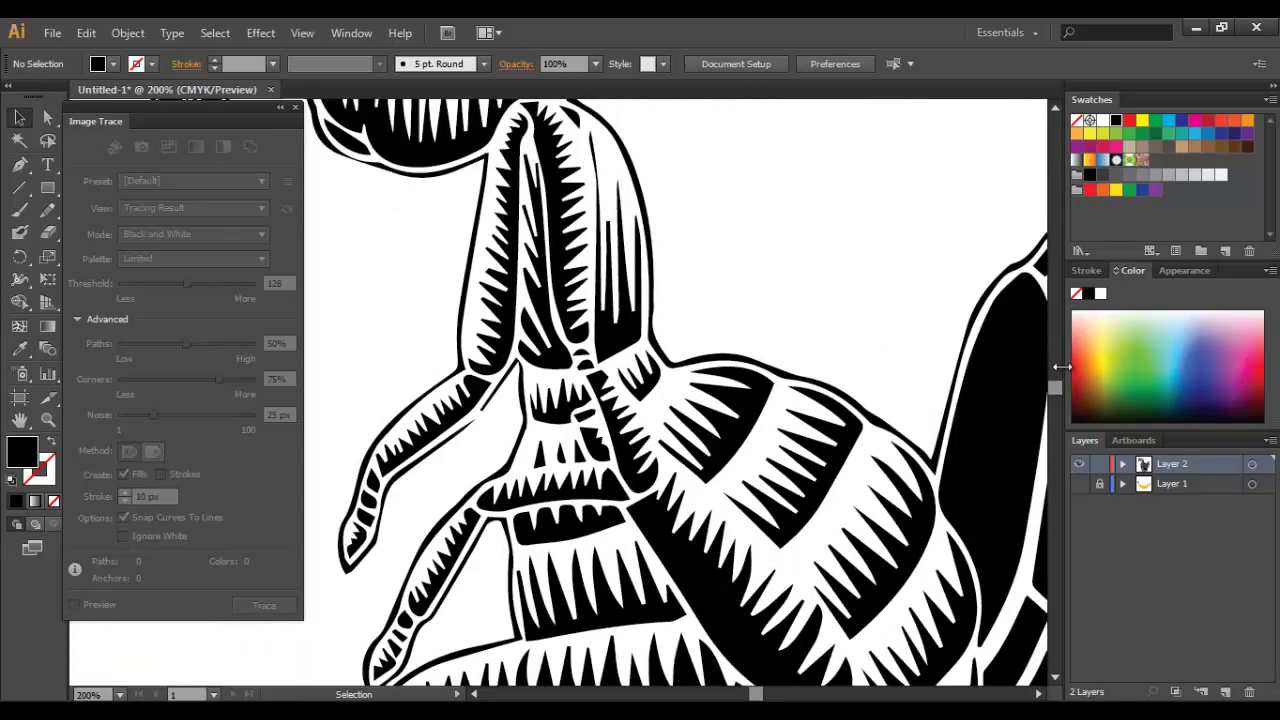
{"action": "key", "text": "ctrl+minus"}
{"action": "key", "text": "ctrl+minus"}
{"action": "key", "text": "ctrl+minus"}
{"action": "key", "text": "ctrl+plus"}
{"action": "key", "text": "ctrl+plus"}
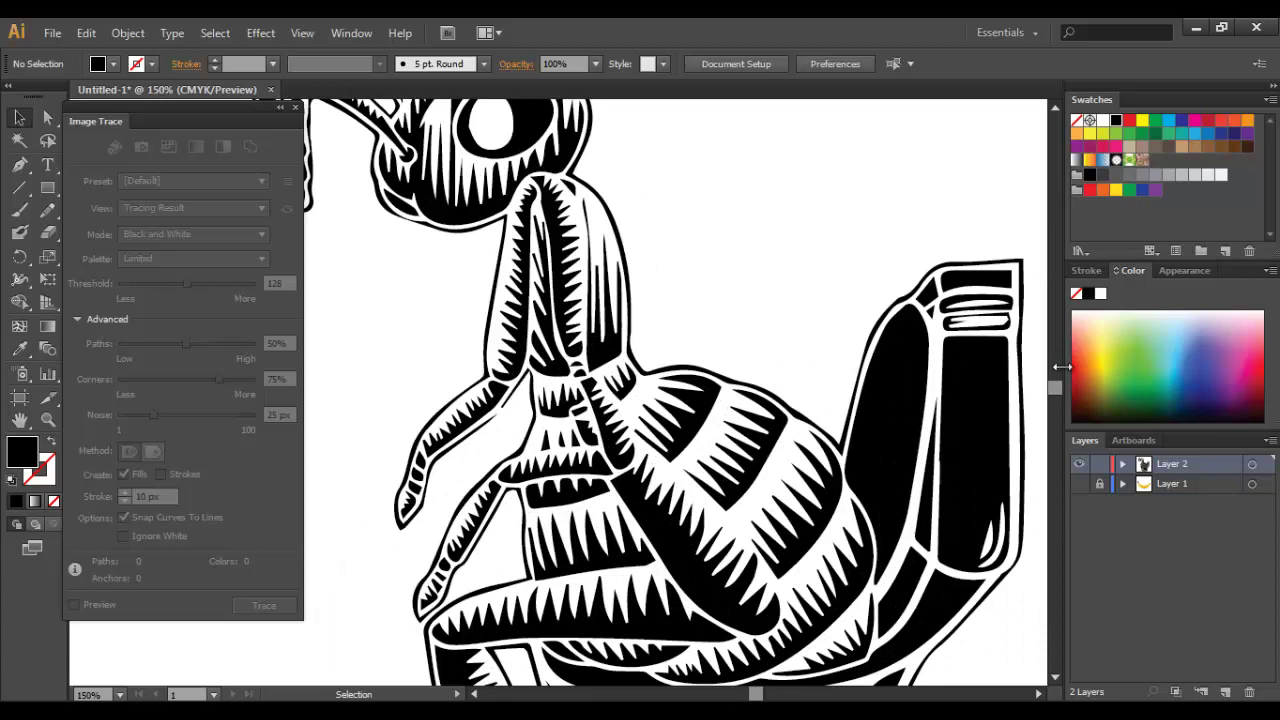
{"action": "scroll", "coordinate": [1061, 367], "scroll_direction": "up", "scroll_amount": 1}
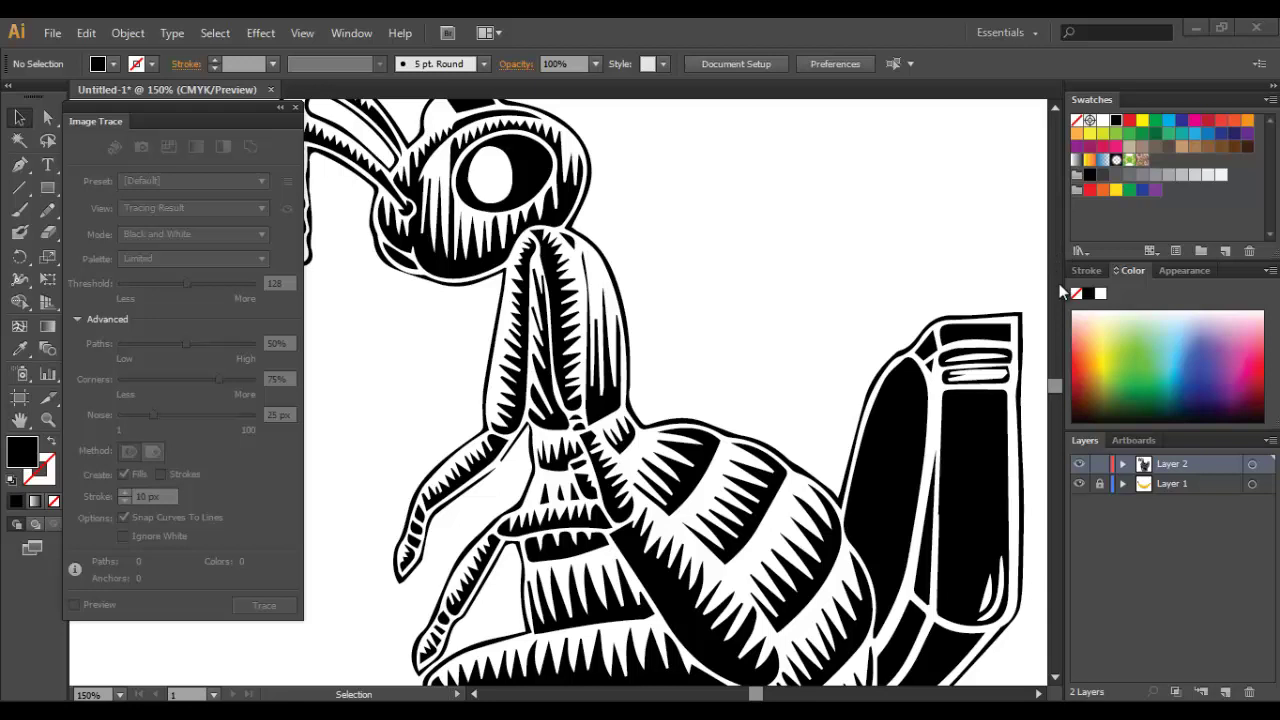
Hide the ant layer and select the banana photo on Layer 1.
{"action": "left_click", "coordinate": [1079, 464]}
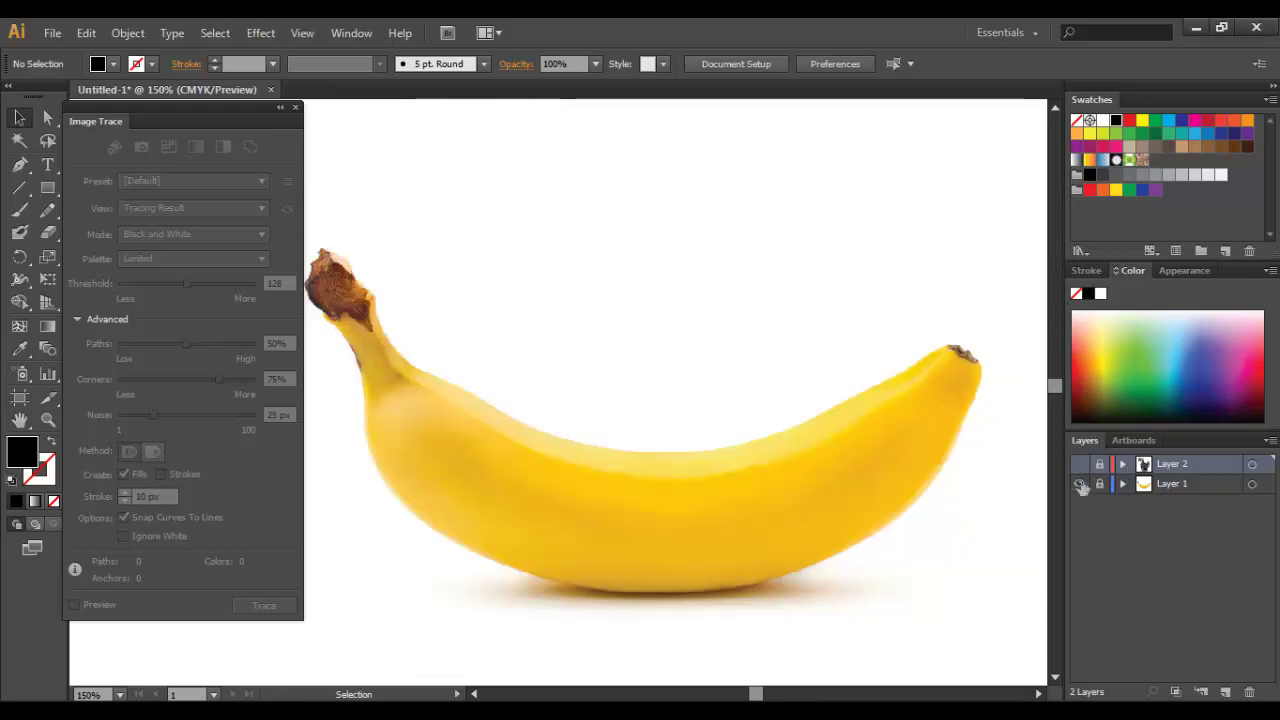
{"action": "key", "text": "ctrl+y"}
{"action": "key", "text": "ctrl+y"}
{"action": "left_click", "coordinate": [1170, 483]}
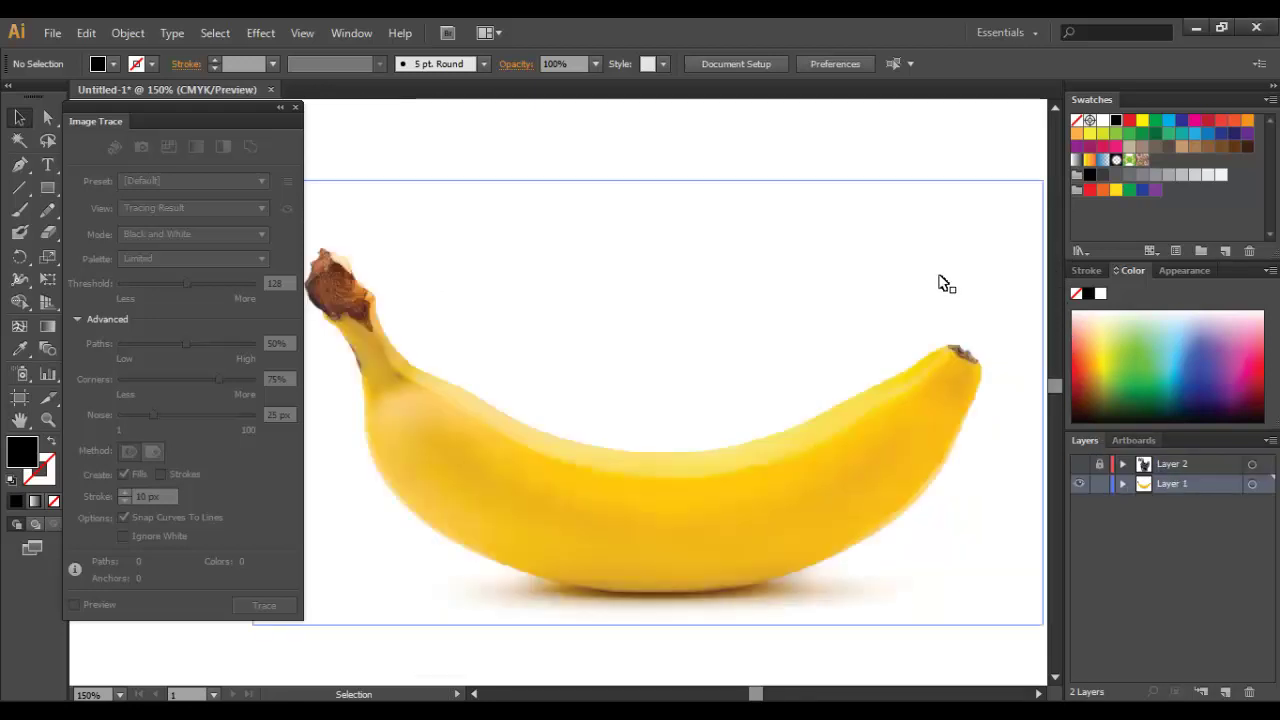
{"action": "left_click", "coordinate": [755, 249]}
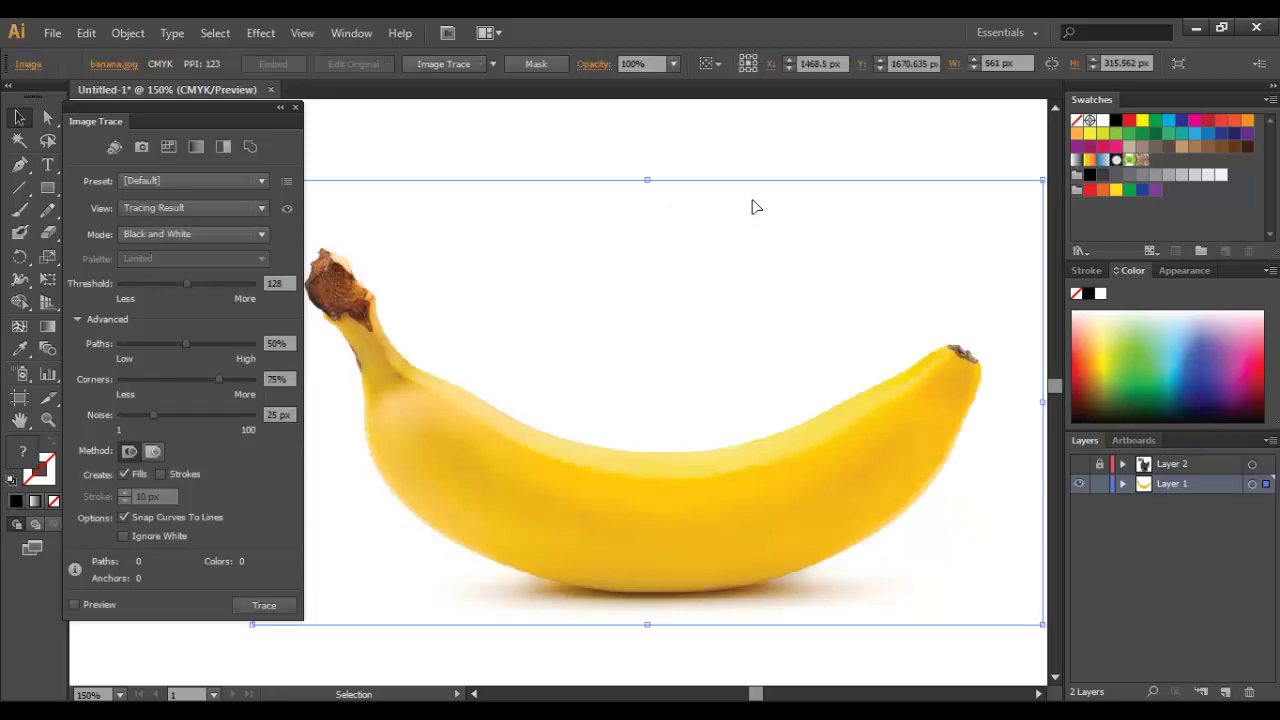
Trace the banana photo with the High Fidelity Photo preset and inspect its edges.
{"action": "left_click", "coordinate": [258, 181]}
{"action": "left_click", "coordinate": [245, 247]}
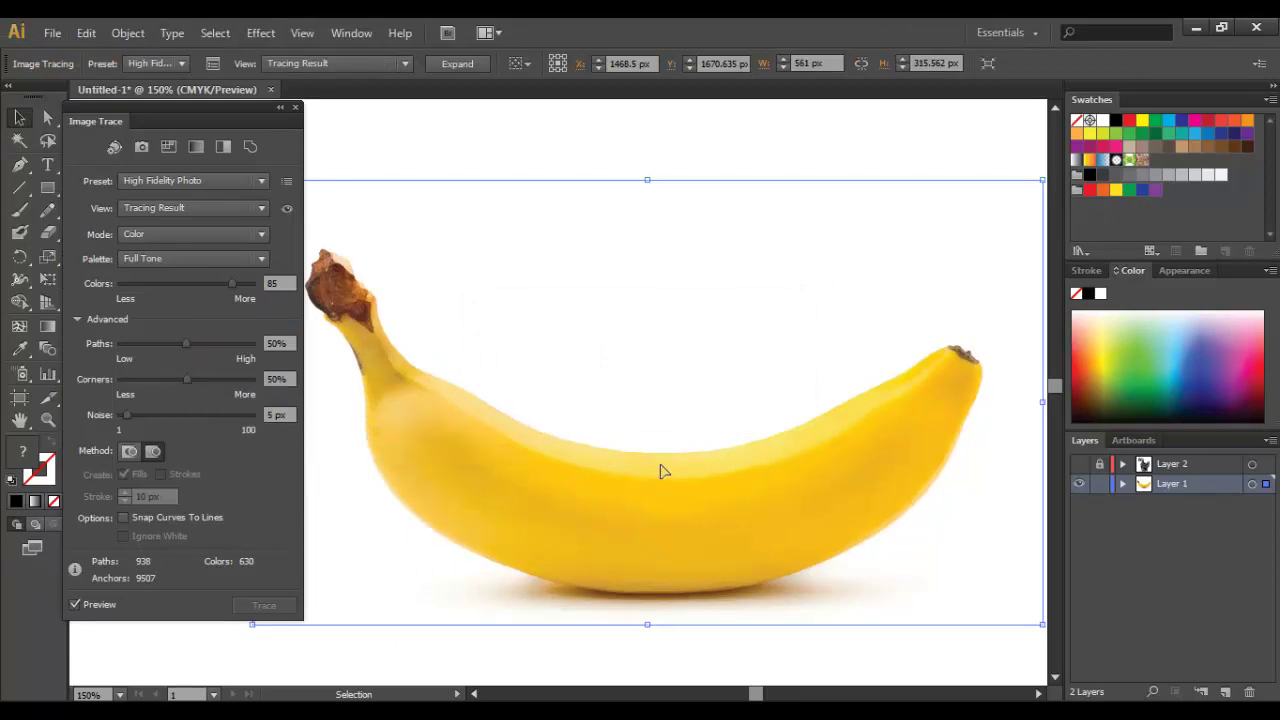
{"action": "key", "text": "ctrl+plus"}
{"action": "key", "text": "ctrl+plus"}
{"action": "key", "text": "ctrl+plus"}
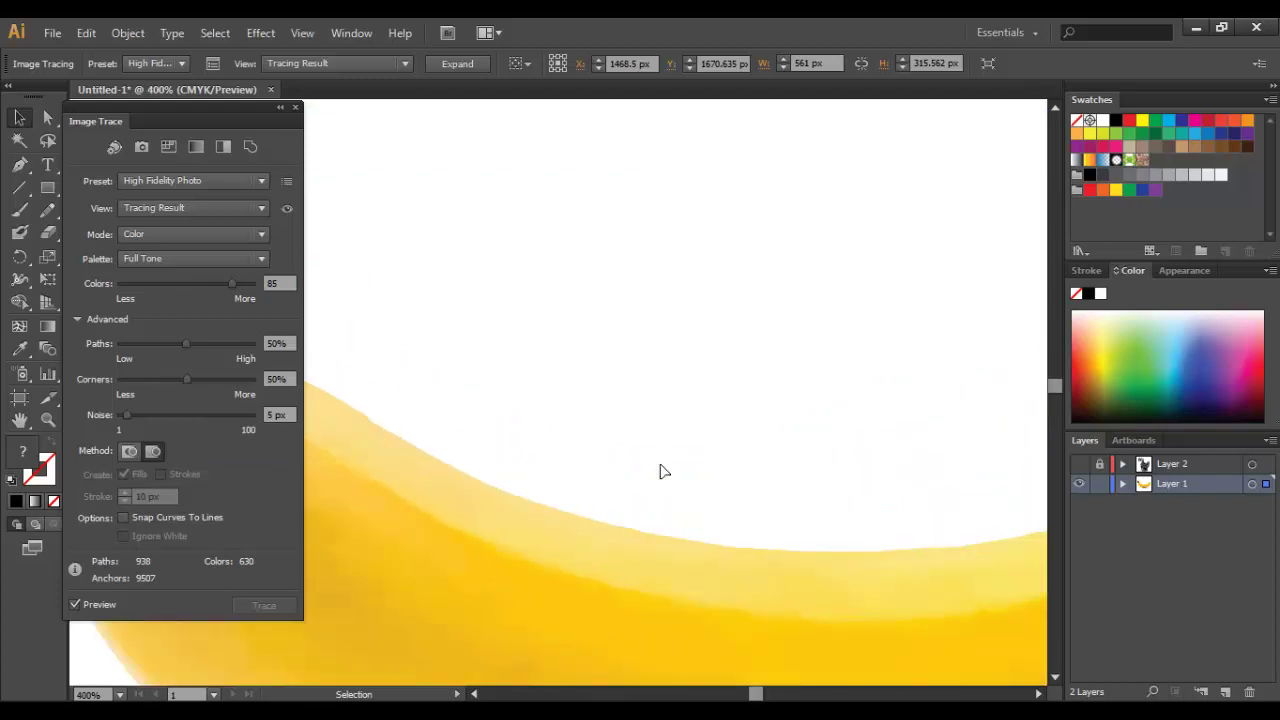
{"action": "left_click_drag", "start_coordinate": [1055, 384], "coordinate": [1056, 388]}
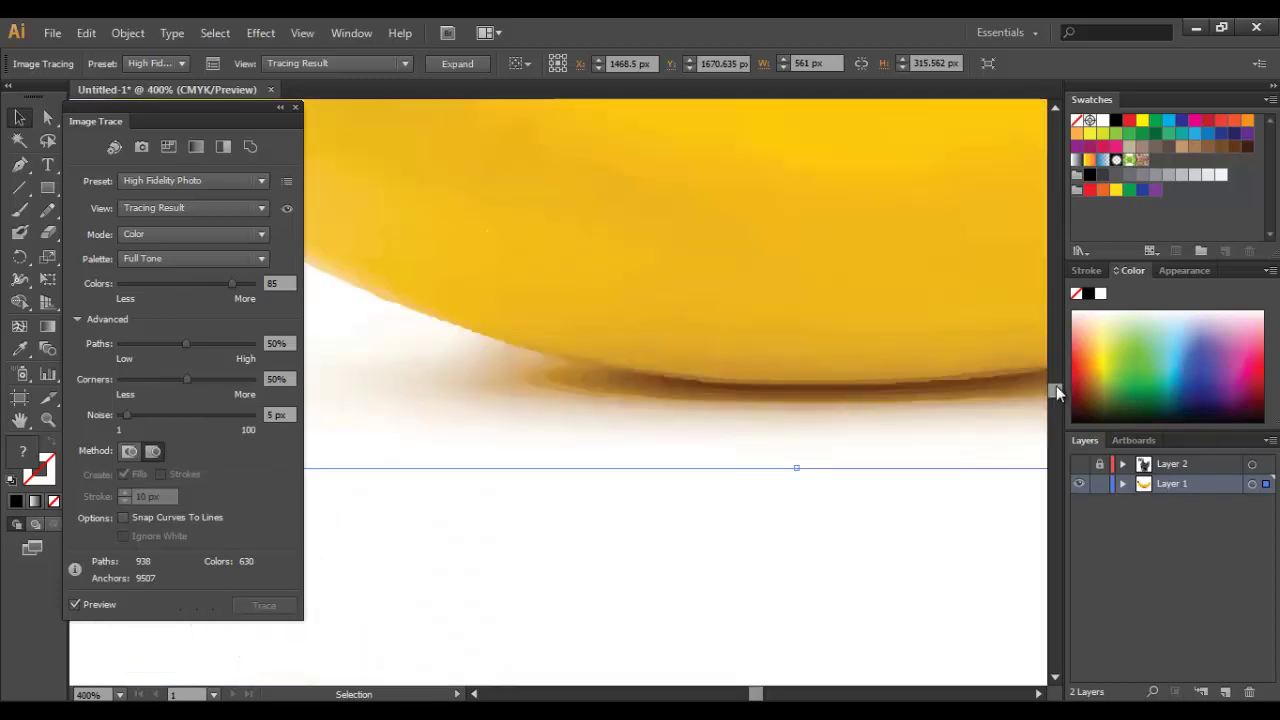
{"action": "key", "text": "ctrl+plus"}
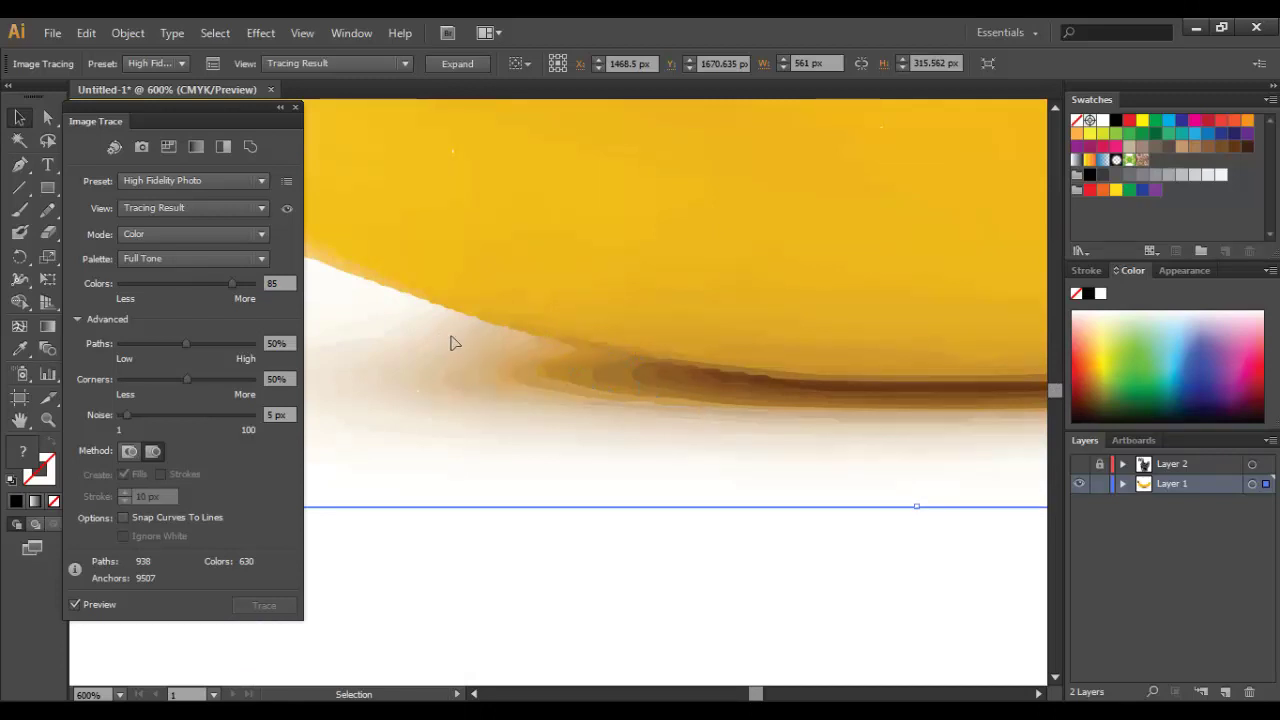
{"action": "key", "text": "ctrl+minus"}
{"action": "key", "text": "ctrl+minus"}
{"action": "key", "text": "ctrl+minus"}
{"action": "key", "text": "ctrl+minus"}
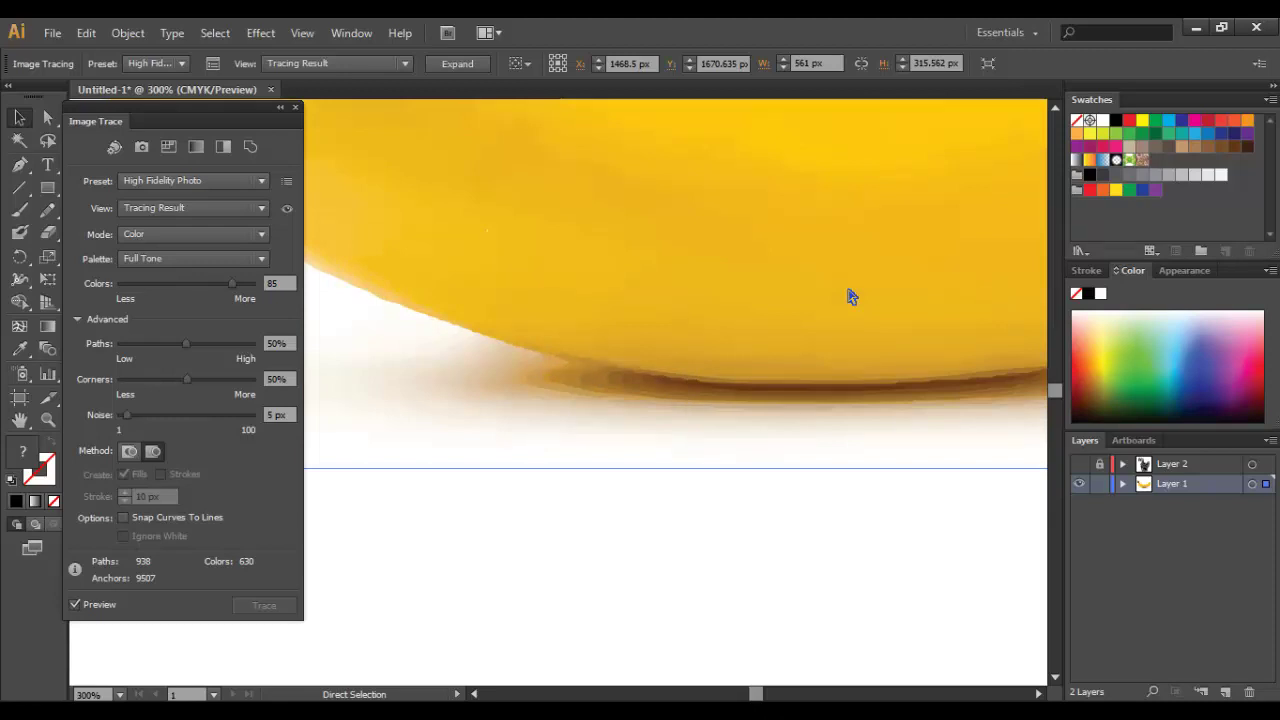
{"action": "left_click", "coordinate": [476, 694]}
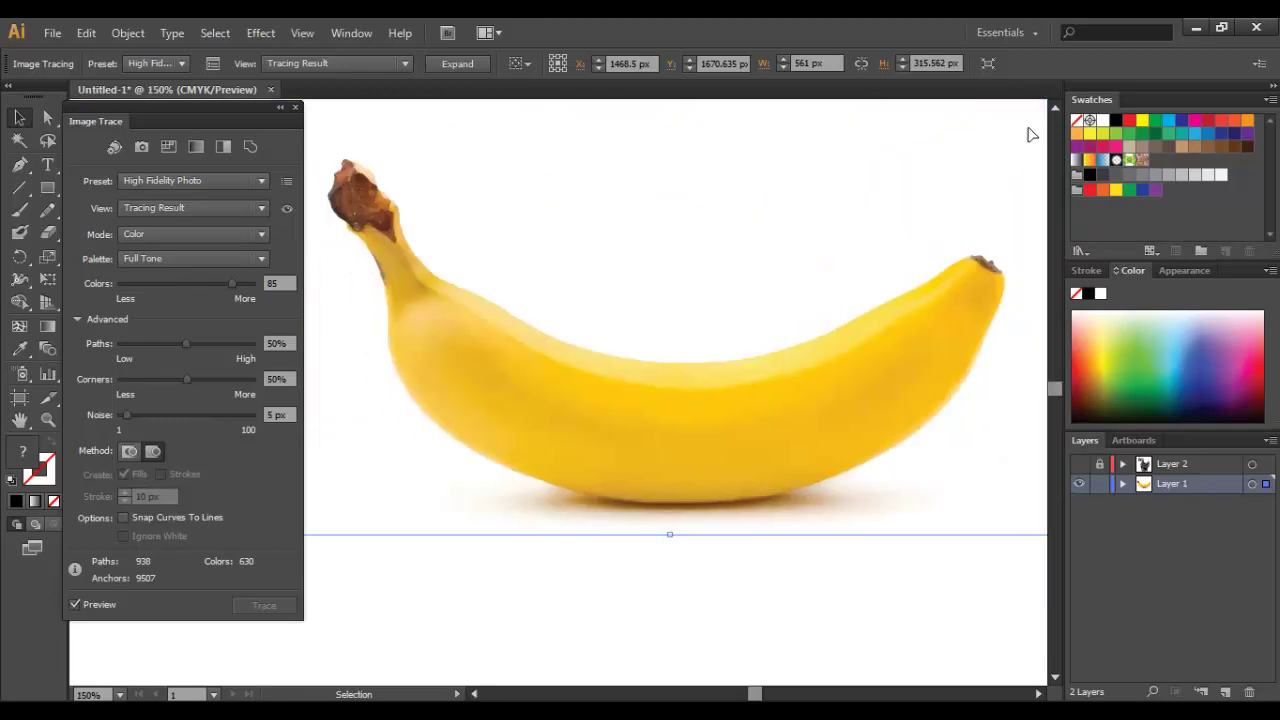
{"action": "left_click", "coordinate": [1055, 107]}
{"action": "left_click", "coordinate": [1055, 107]}
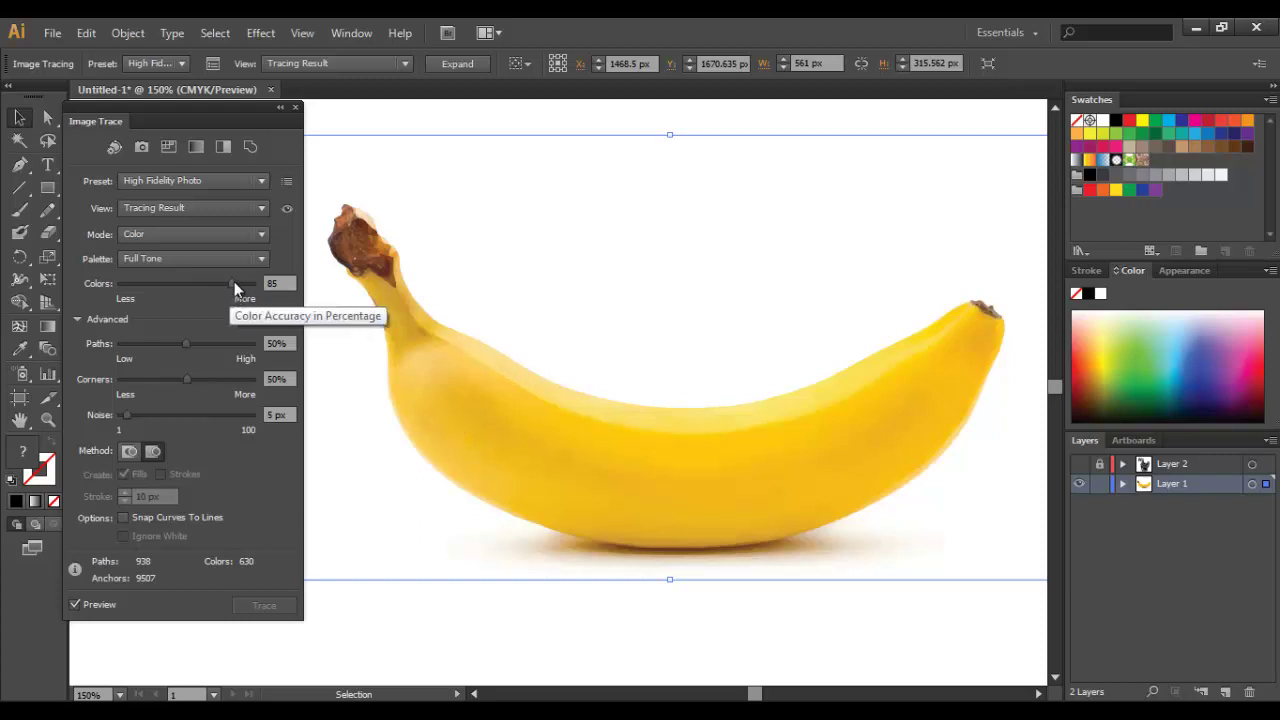
Lower the banana trace's Colors slider to 6, then reselect the traced banana.
{"action": "left_click_drag", "start_coordinate": [234, 284], "coordinate": [209, 284]}
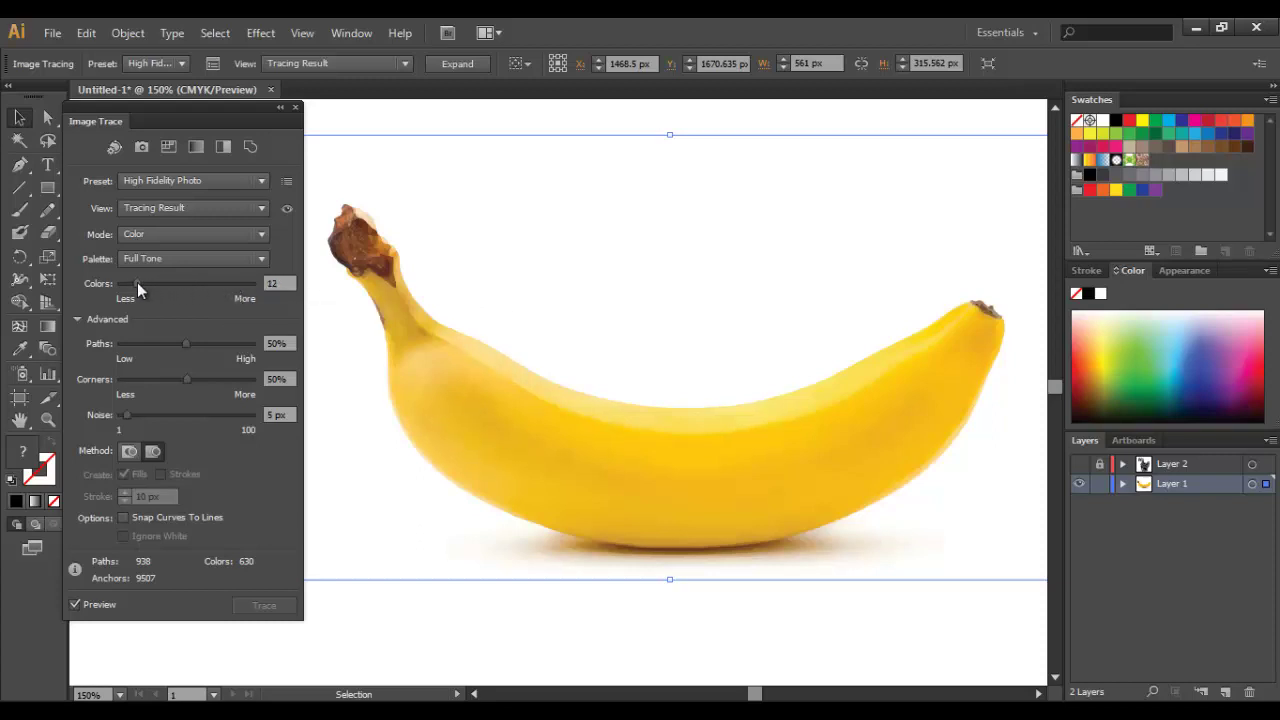
{"action": "left_click_drag", "start_coordinate": [126, 283], "coordinate": [130, 283]}
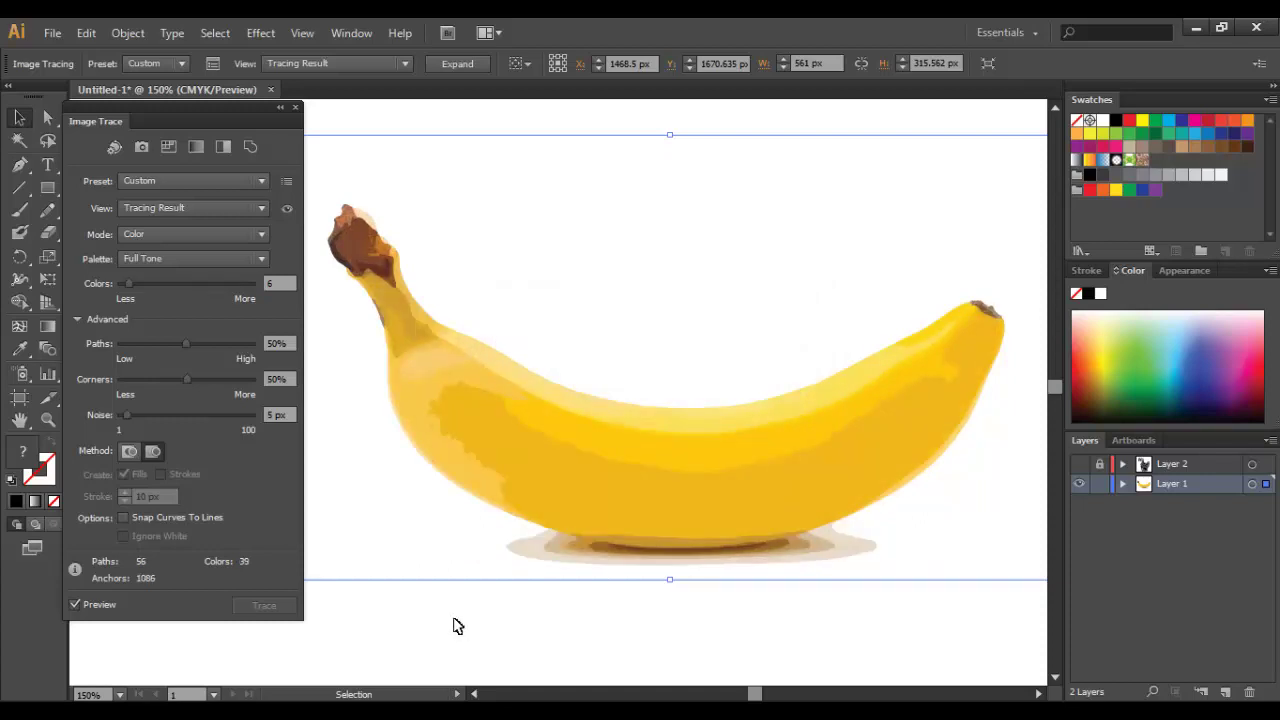
{"action": "left_click", "coordinate": [507, 637]}
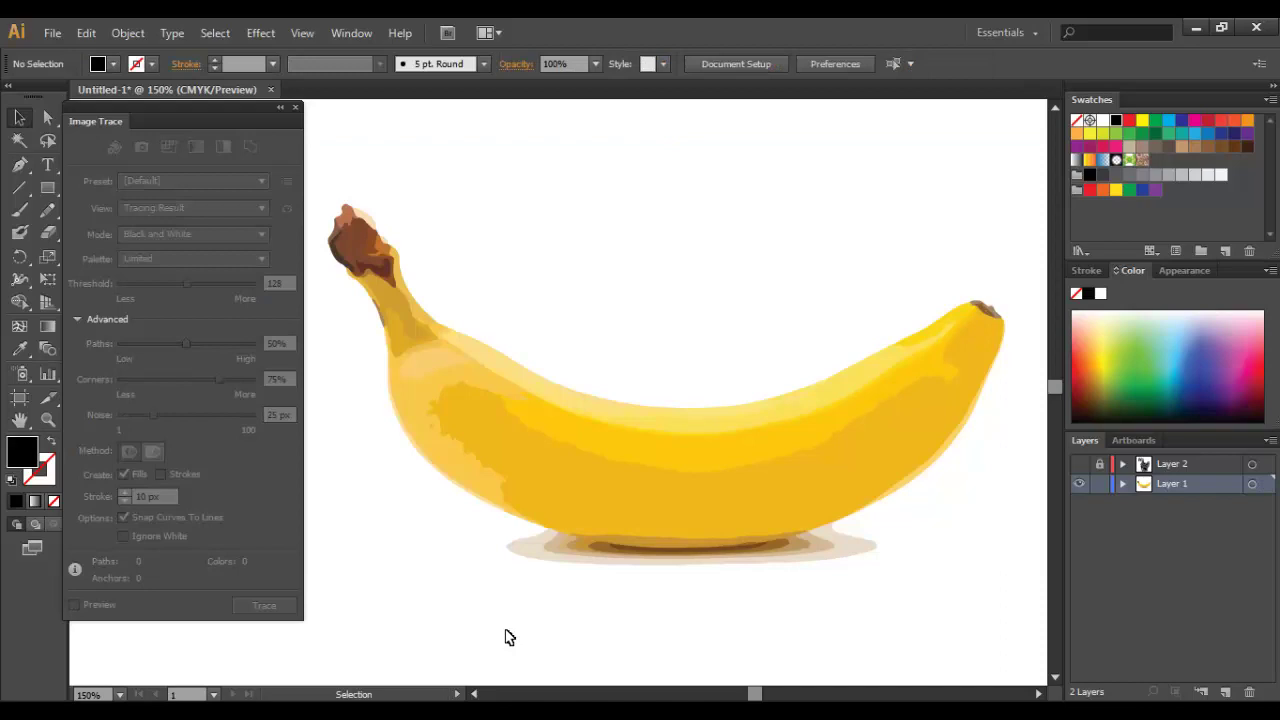
{"action": "left_click", "coordinate": [546, 488]}
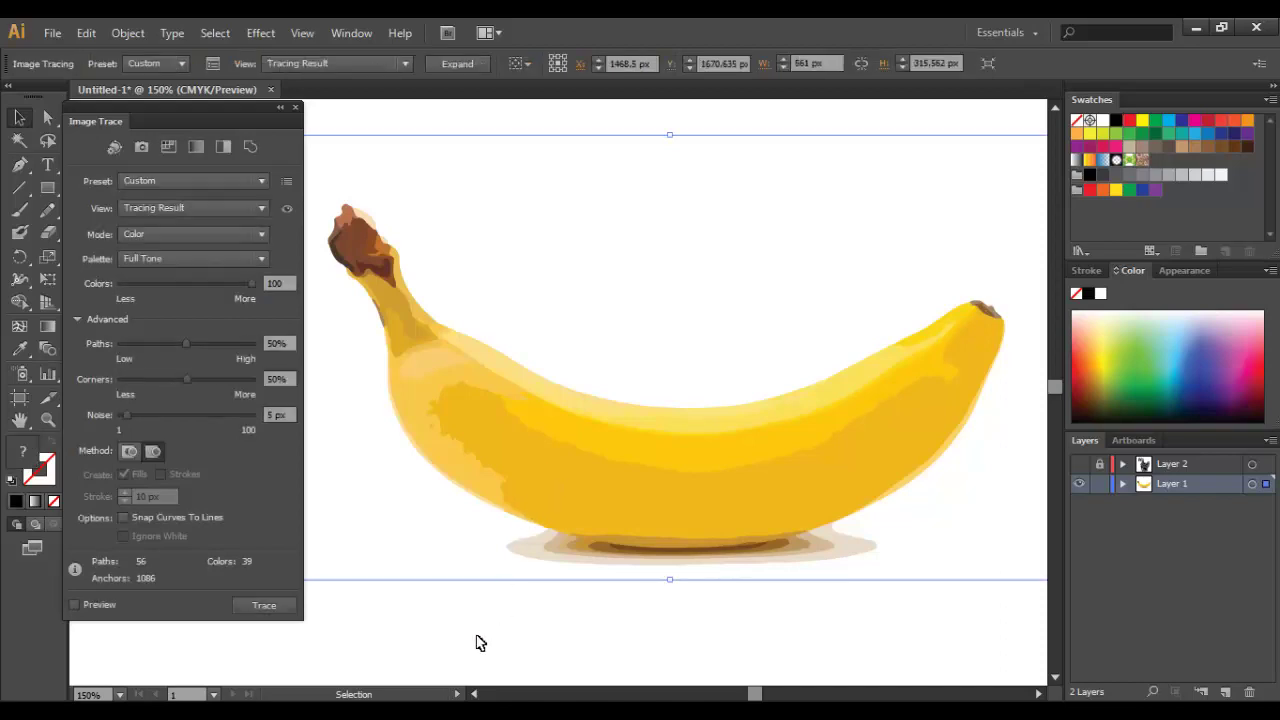
Expand the banana trace into editable paths and select the resulting group.
{"action": "left_click", "coordinate": [467, 66]}
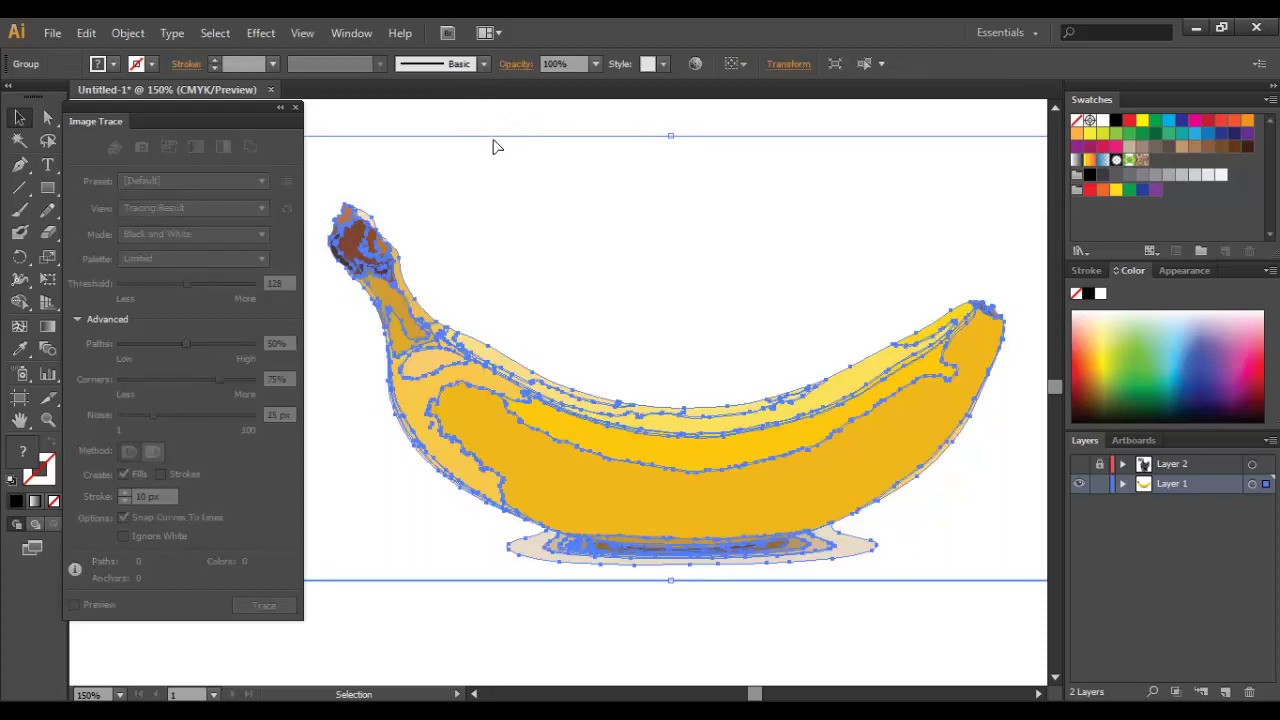
{"action": "left_click", "coordinate": [558, 638]}
{"action": "left_click", "coordinate": [614, 494]}
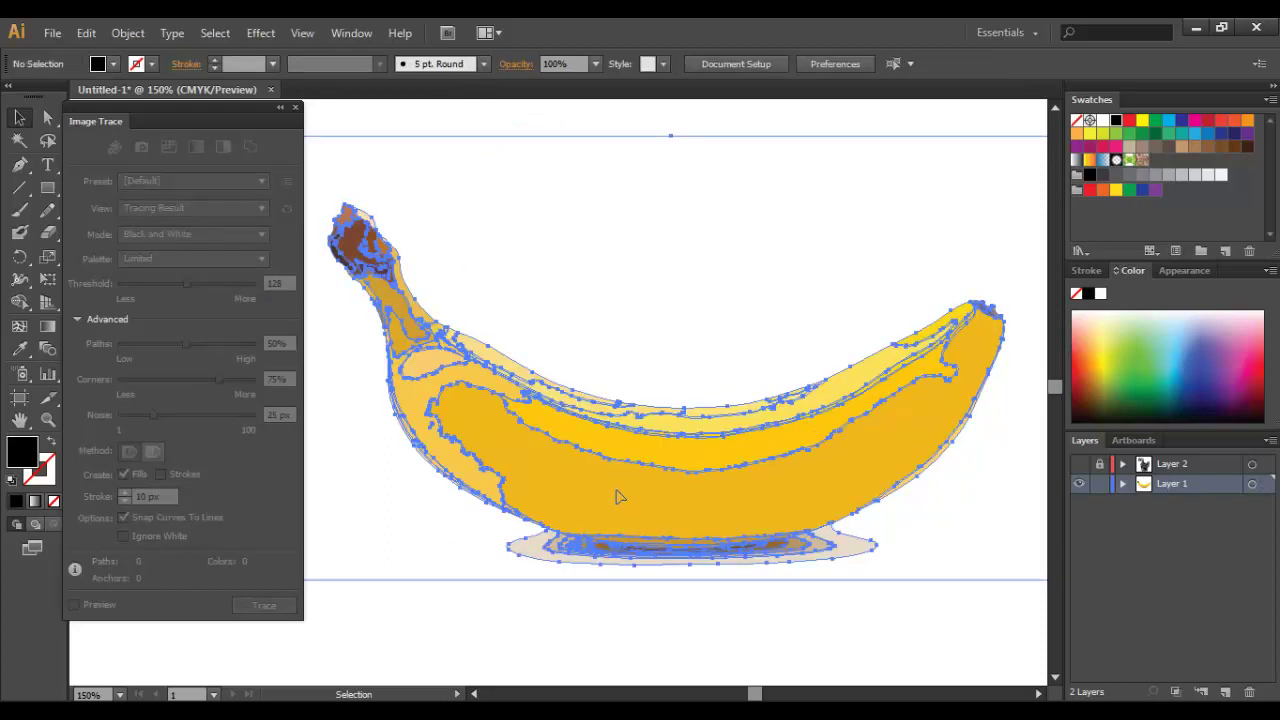
{"action": "left_click", "coordinate": [548, 609]}
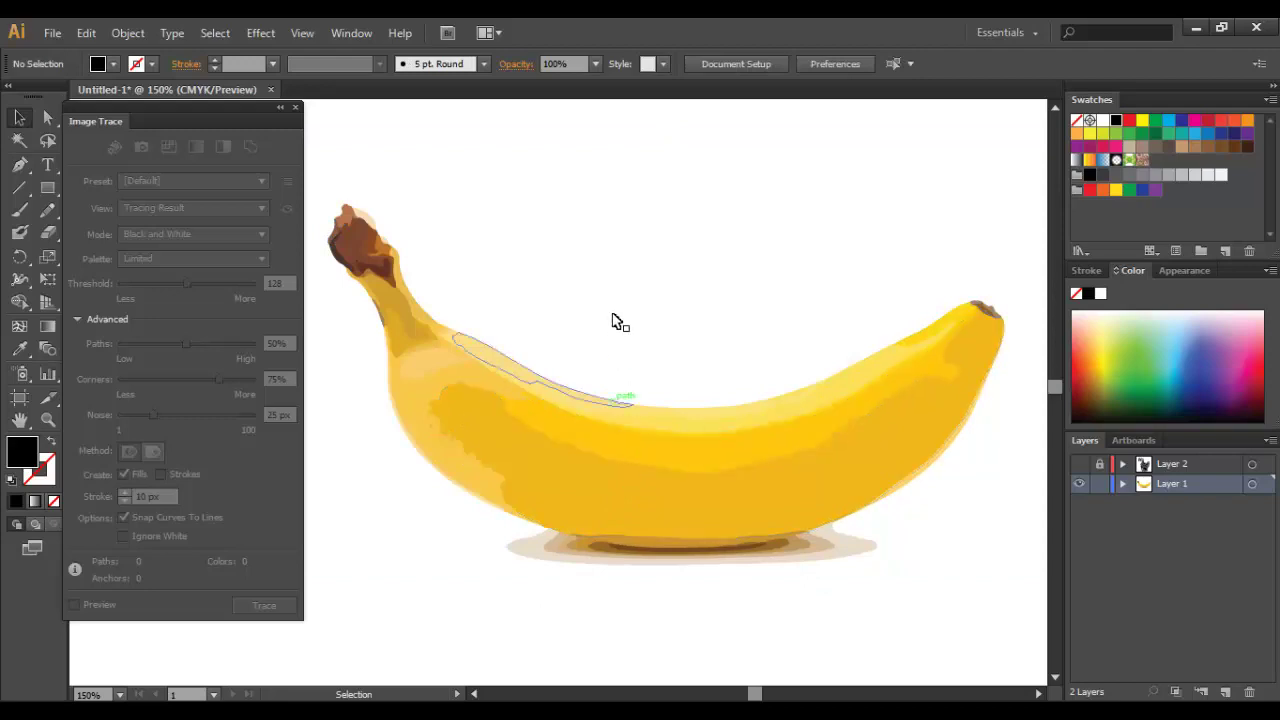
{"action": "left_click", "coordinate": [610, 265]}
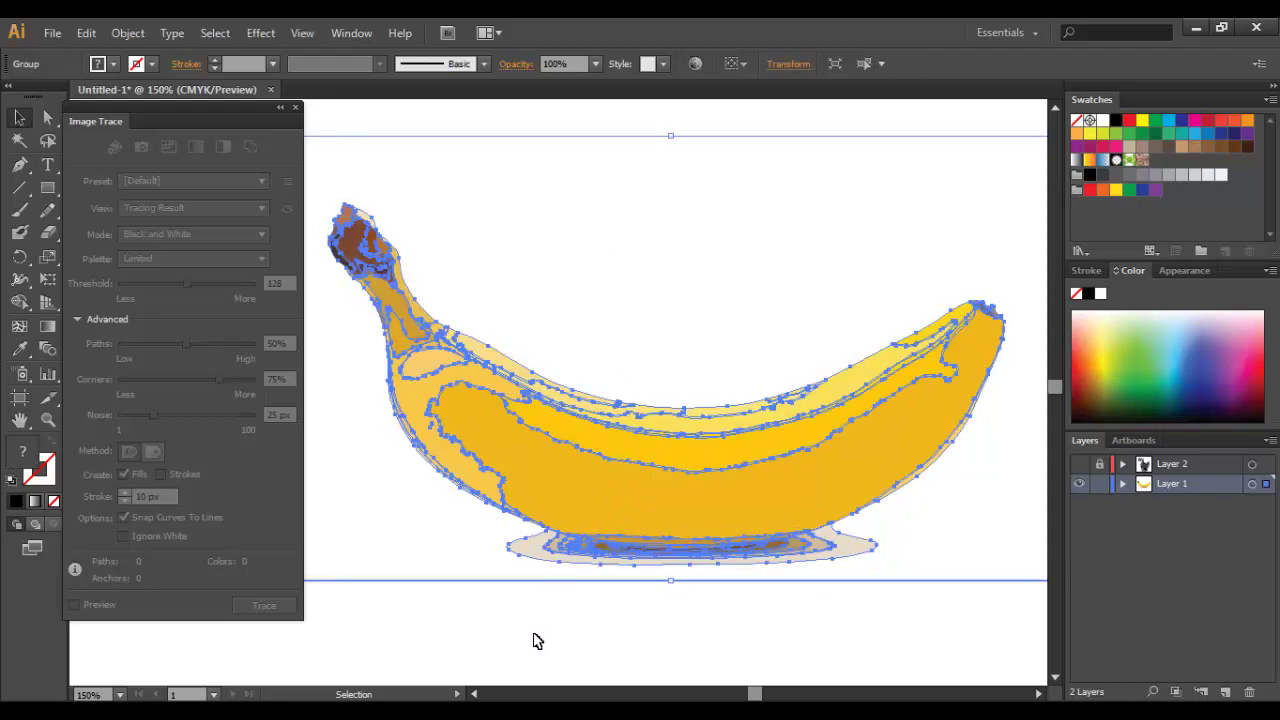
Make the banana group a Live Paint group via Object > Live Paint > Make, then pick the Live Paint Bucket.
{"action": "left_click", "coordinate": [128, 33]}
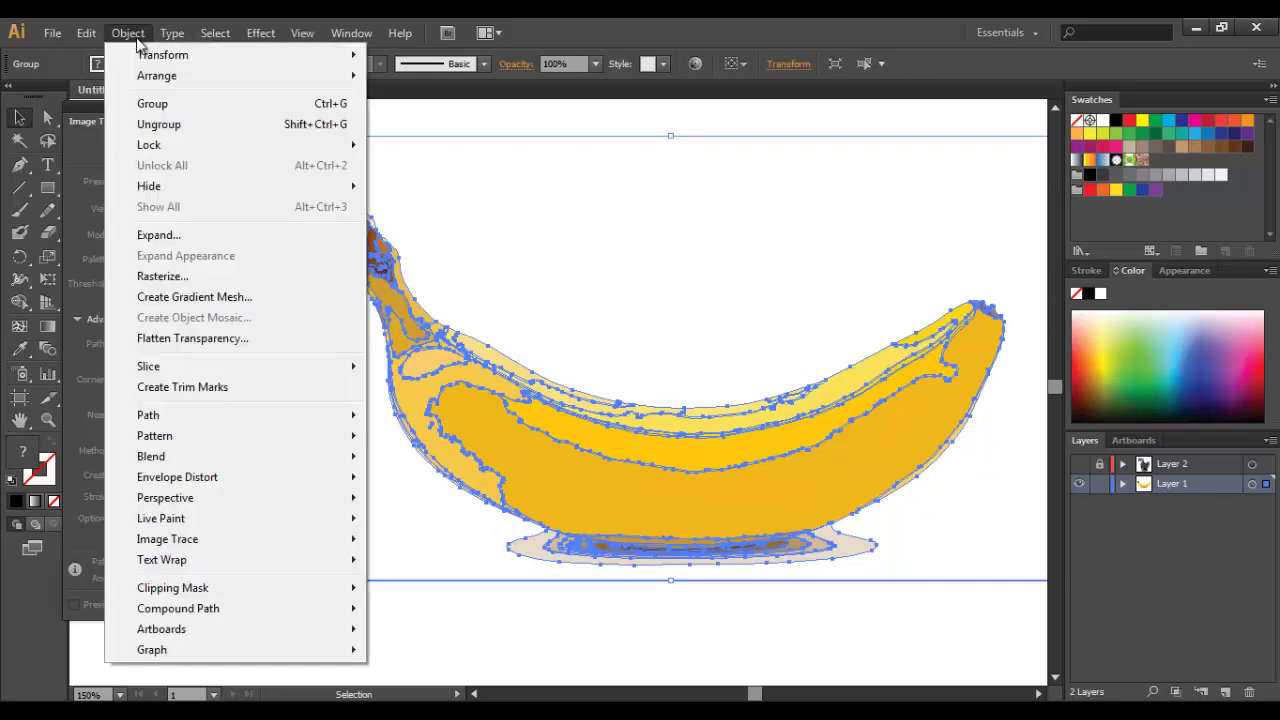
{"action": "mouse_move", "coordinate": [314, 521]}
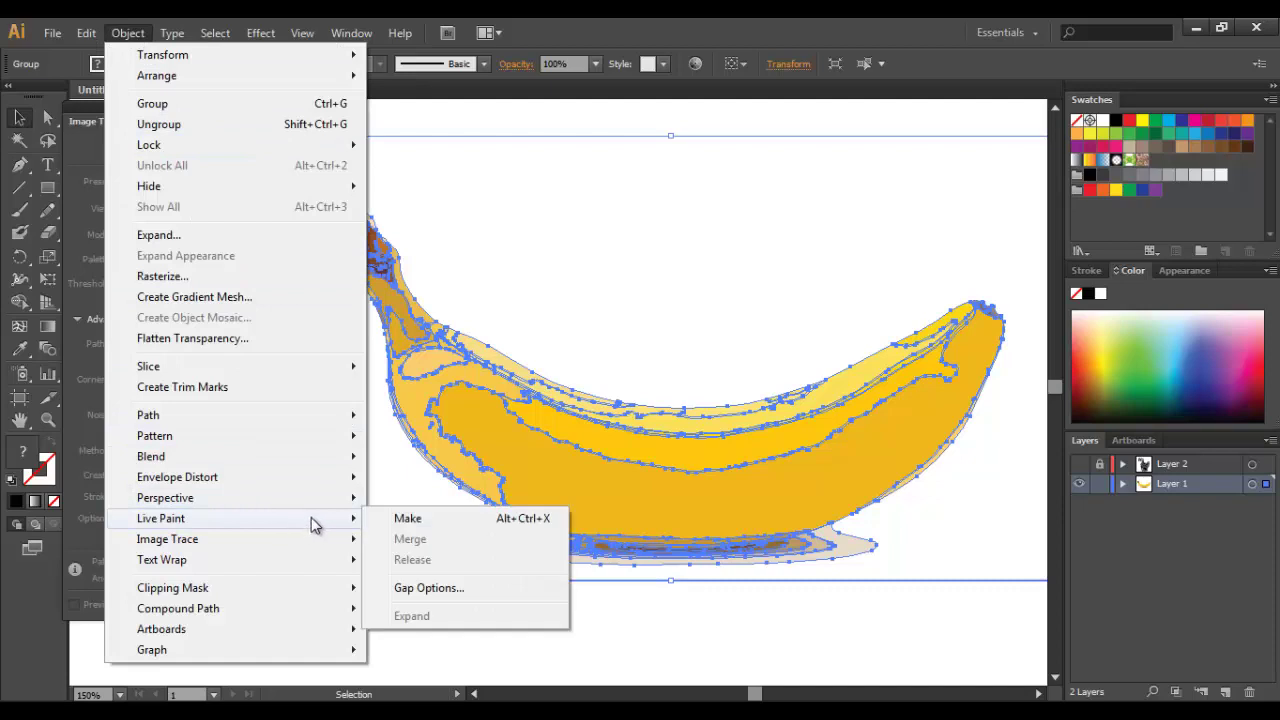
{"action": "left_click", "coordinate": [404, 519]}
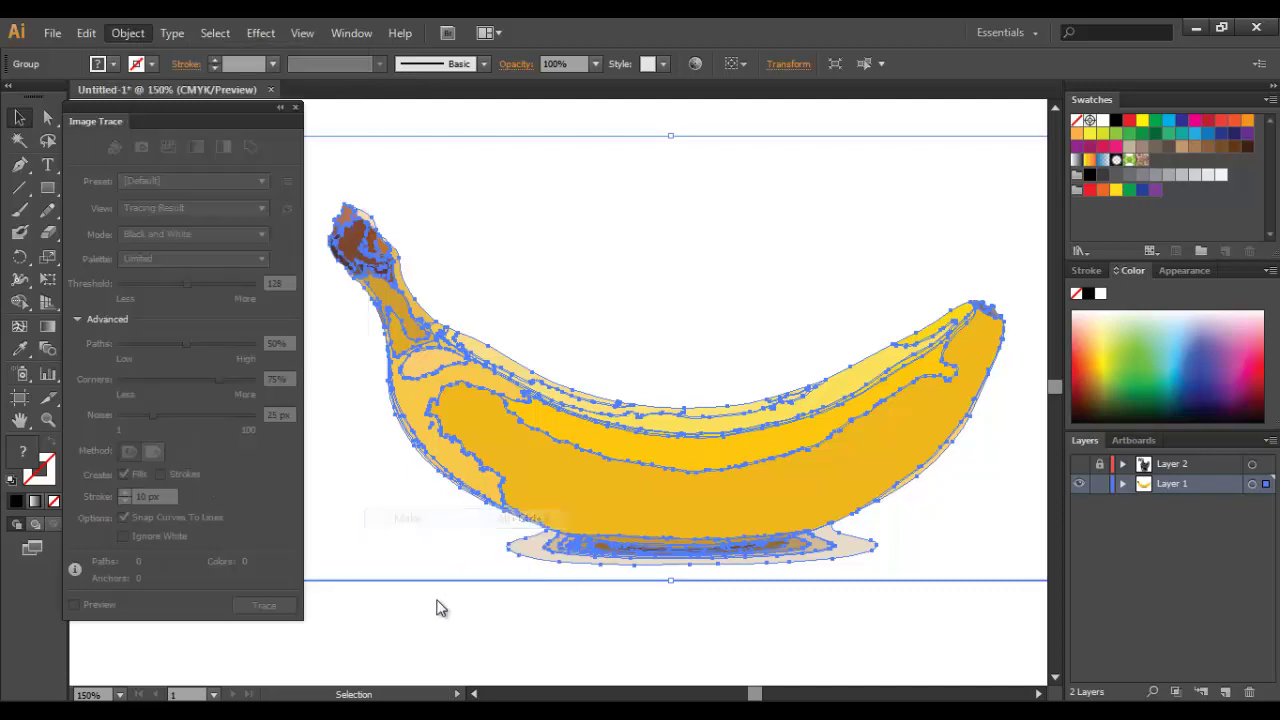
{"action": "left_click", "coordinate": [500, 633]}
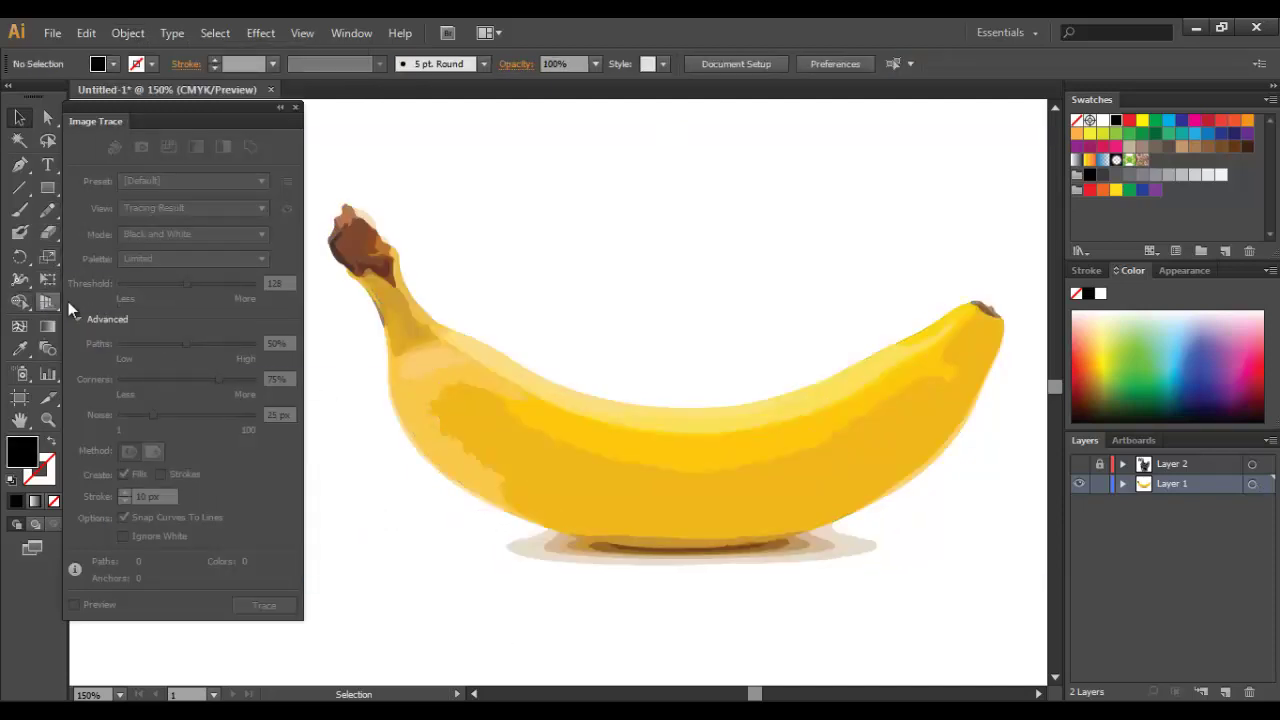
{"action": "key", "text": "k"}
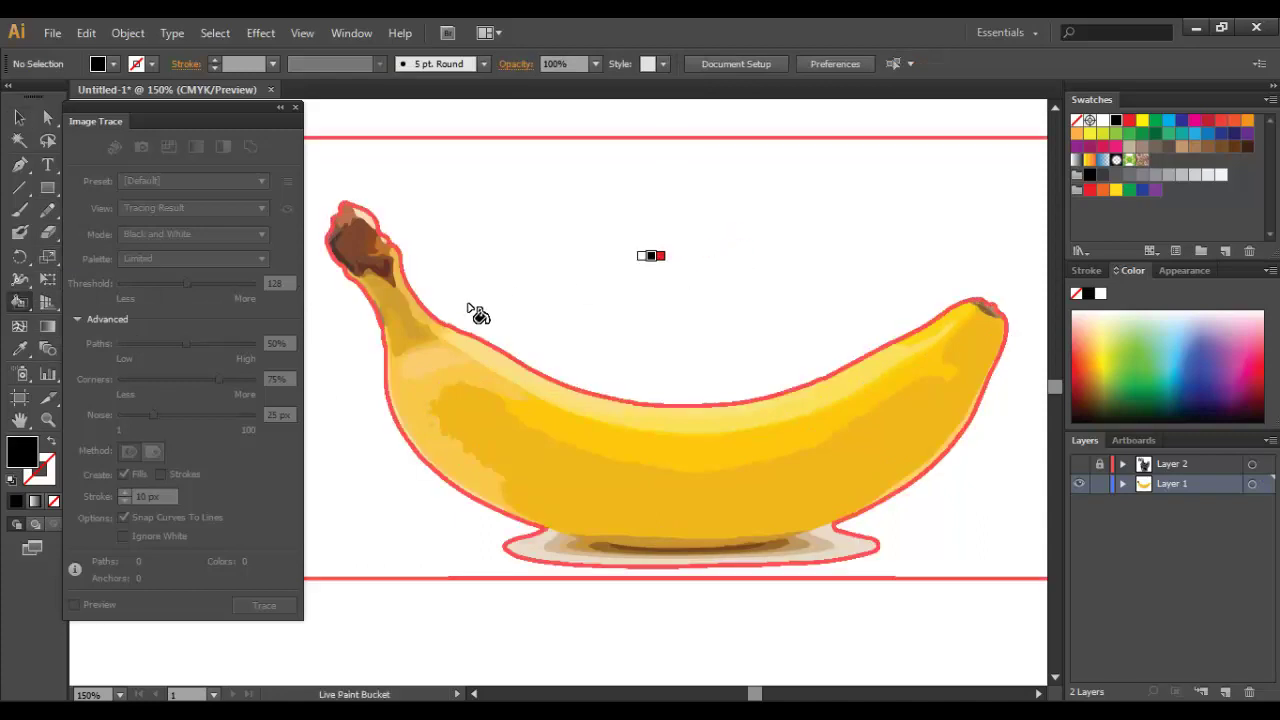
Fill the banana's lower body cyan, middle band green and neck areas orange.
{"action": "left_click", "coordinate": [27, 303]}
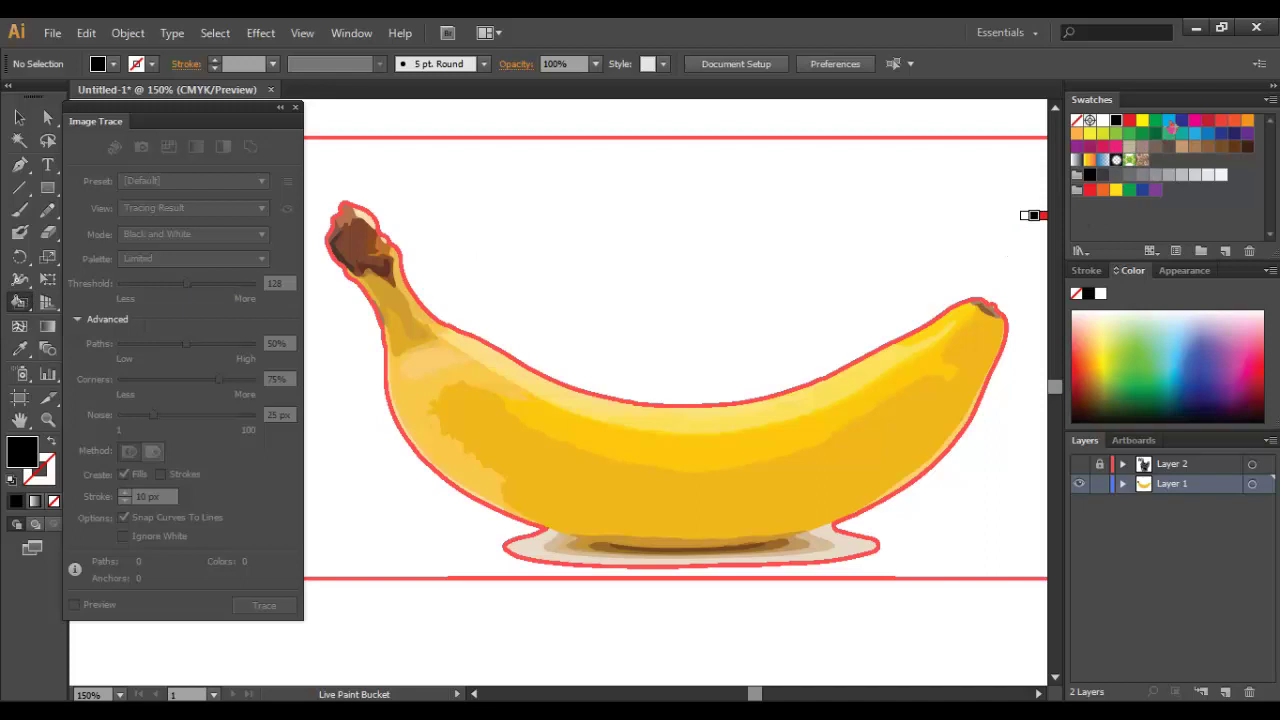
{"action": "key", "text": "Right"}
{"action": "key", "text": "Right"}
{"action": "key", "text": "Right"}
{"action": "key", "text": "Right"}
{"action": "left_click", "coordinate": [886, 444]}
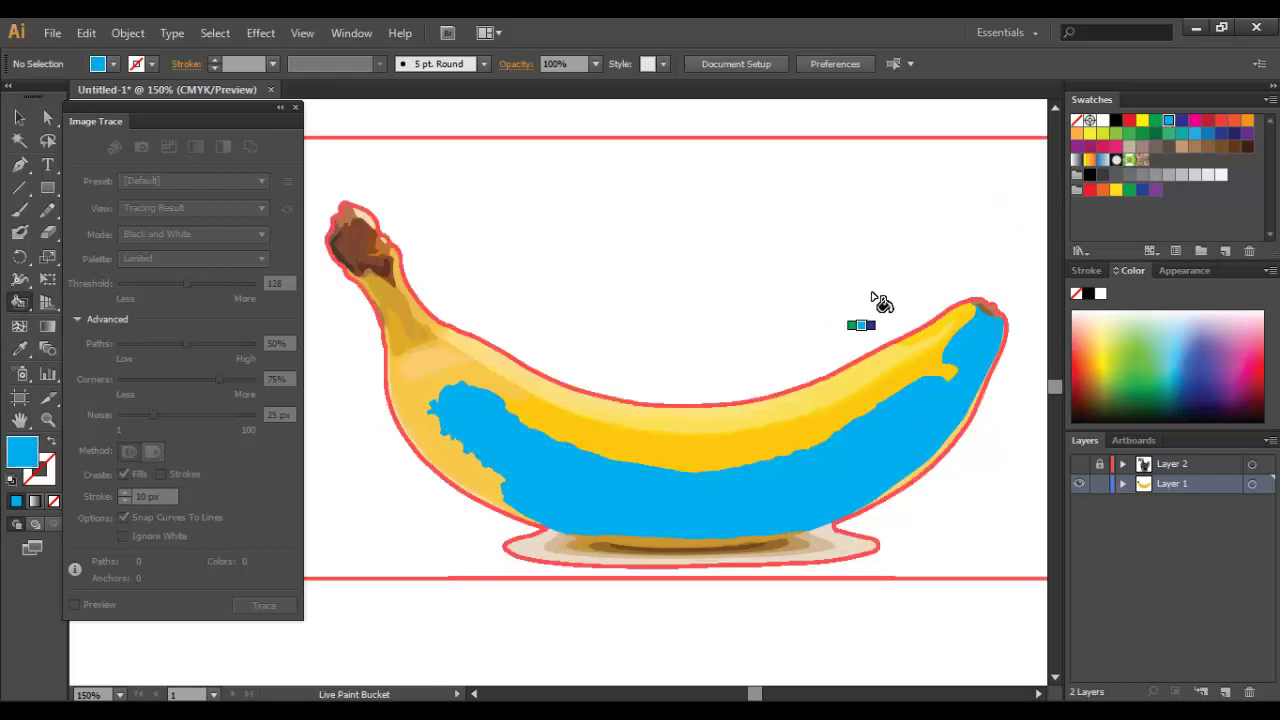
{"action": "left_click", "coordinate": [1155, 124]}
{"action": "left_click", "coordinate": [735, 446]}
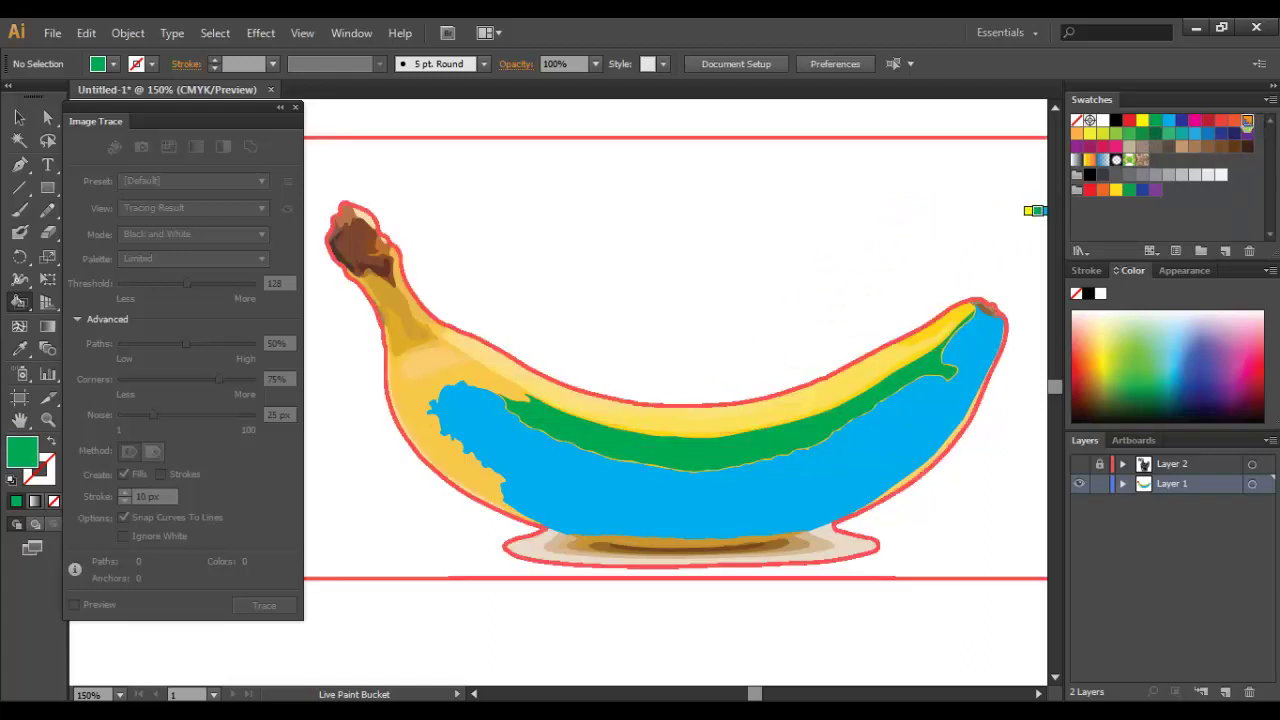
{"action": "left_click", "coordinate": [415, 335]}
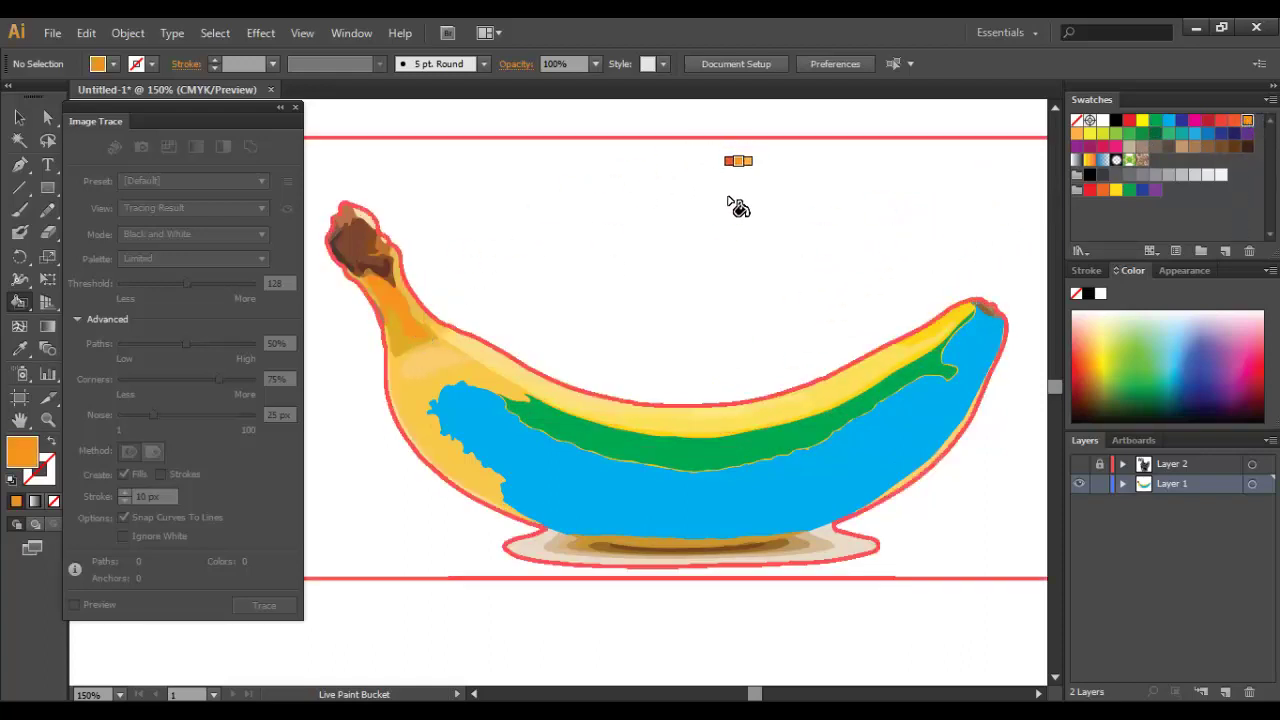
{"action": "left_click", "coordinate": [418, 382]}
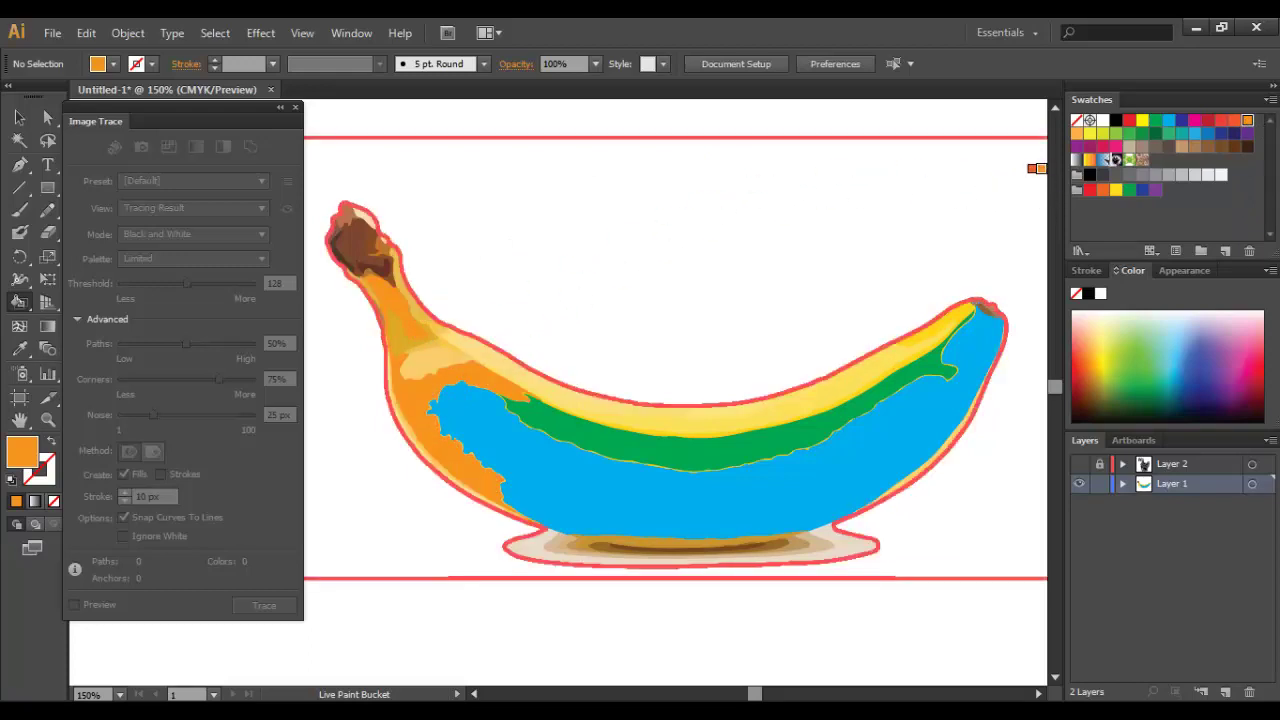
Fill the banana's upper strip and base yellow, and the base edge pink.
{"action": "left_click", "coordinate": [1091, 134]}
{"action": "left_click", "coordinate": [780, 405]}
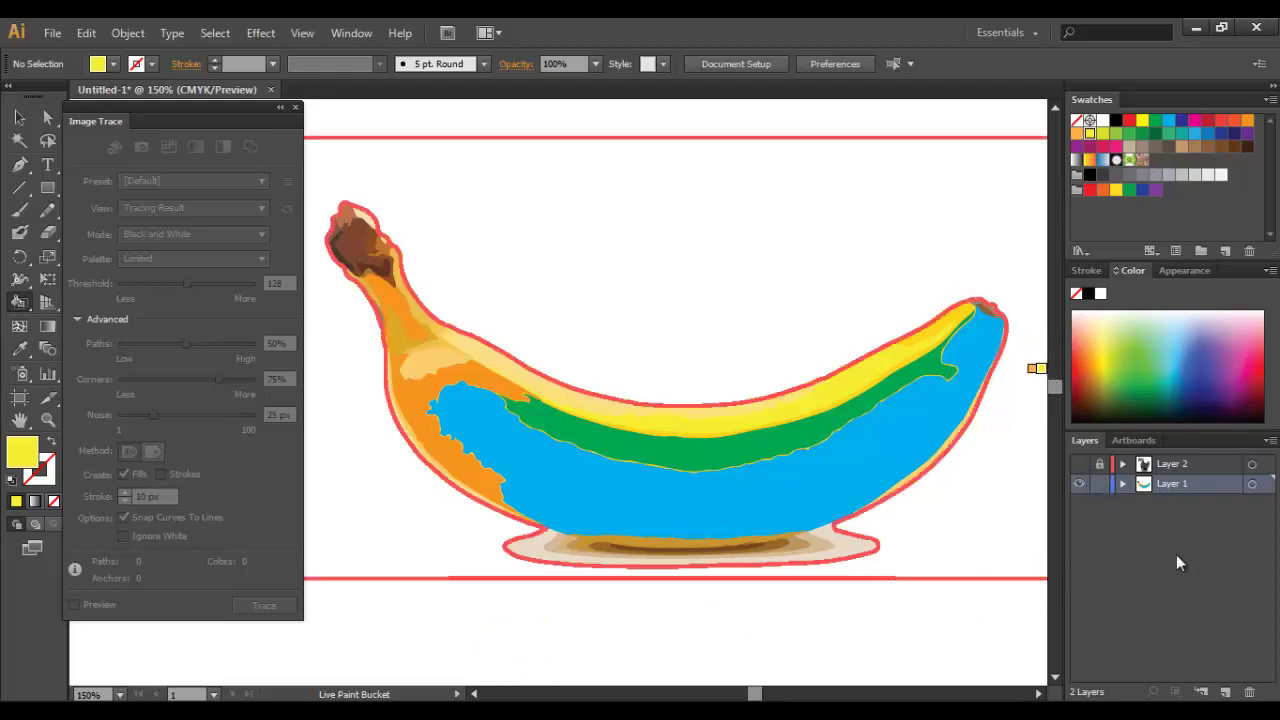
{"action": "left_click", "coordinate": [838, 548]}
{"action": "key", "text": "Down"}
{"action": "key", "text": "Right"}
{"action": "key", "text": "Right"}
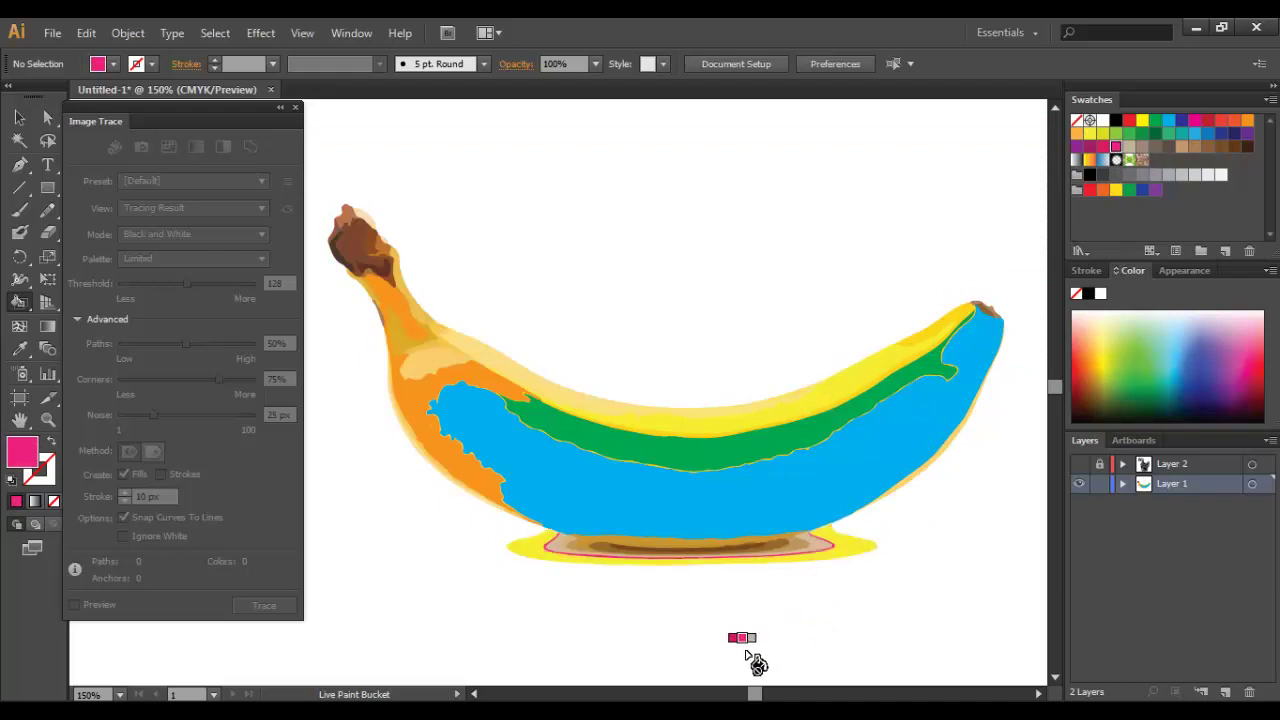
{"action": "left_click", "coordinate": [830, 548]}
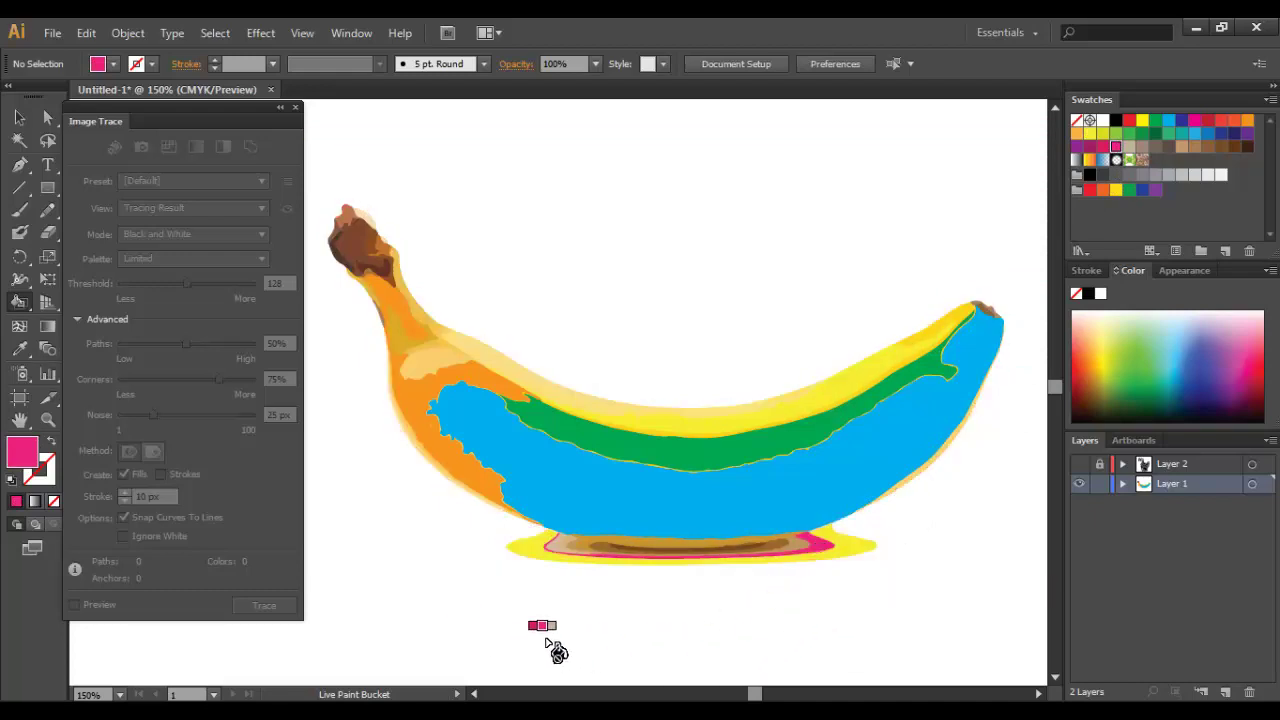